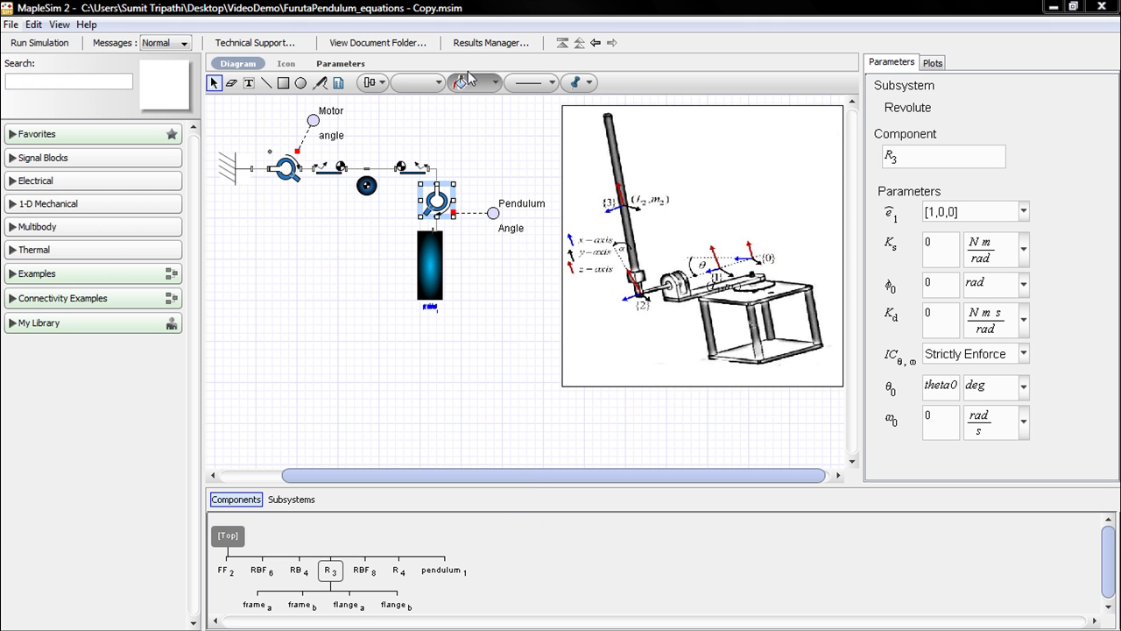
Step: Create a new document named Equations from the Equations template in MapleSim's document folder and open it in Maple
click(413, 45)
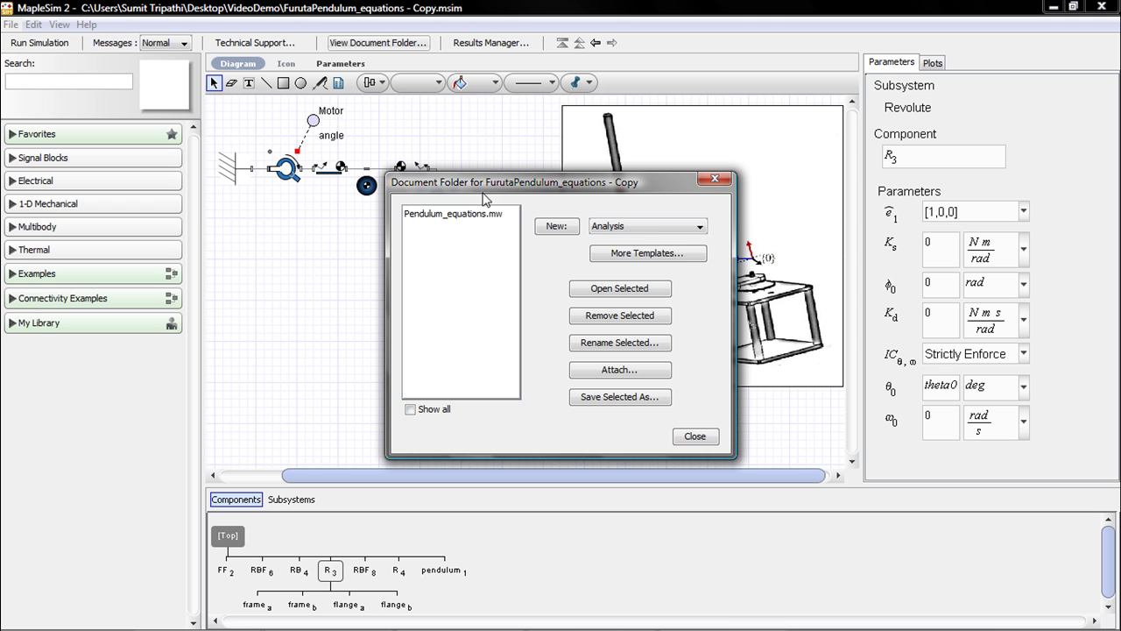
click(674, 226)
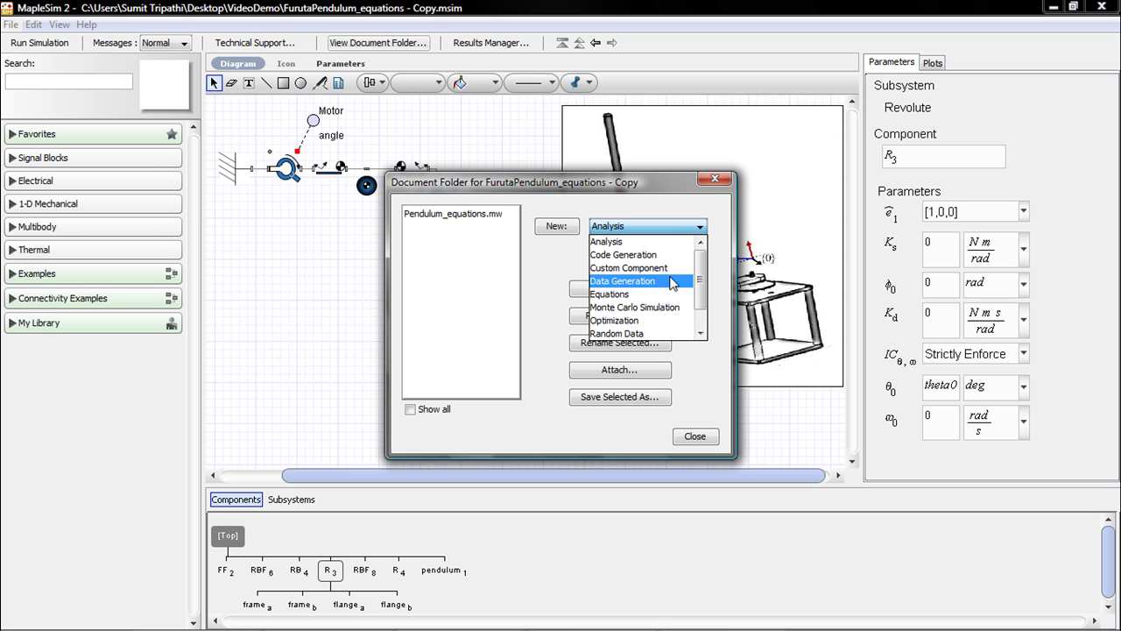
mouse_move(700, 295)
mouse_down()
mouse_move(700, 317)
mouse_move(700, 290)
mouse_up()
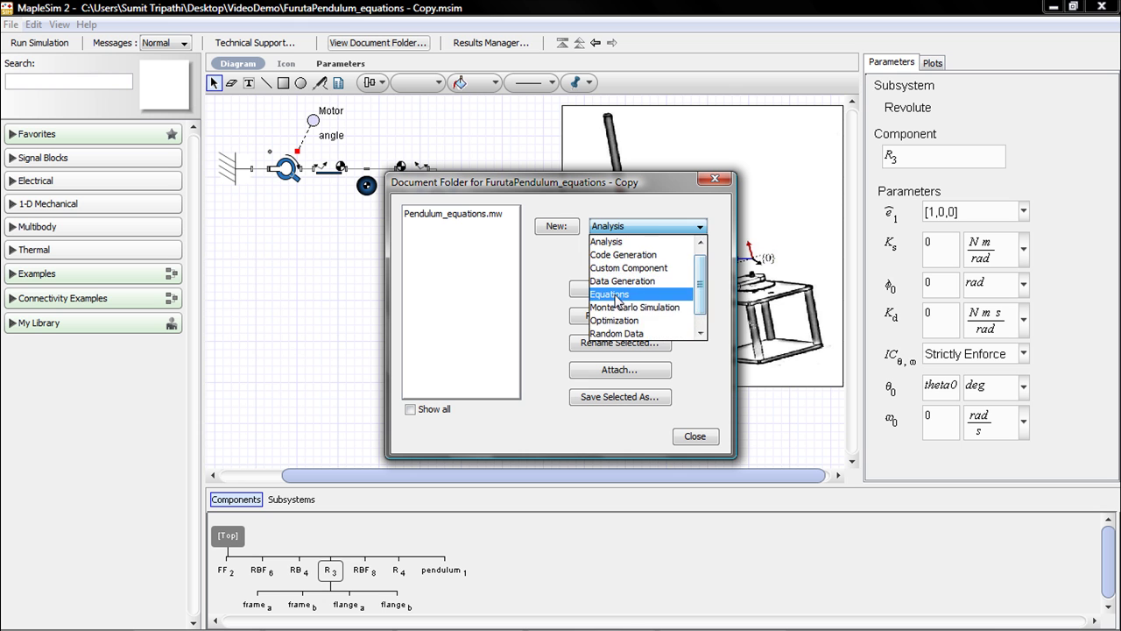
click(631, 294)
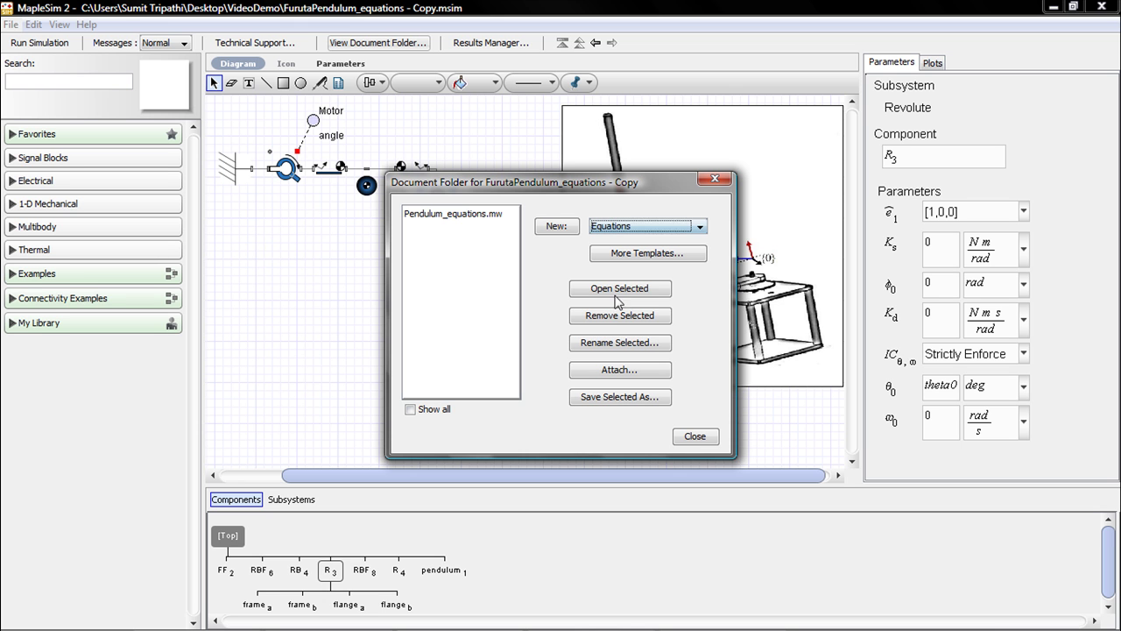
click(556, 229)
click(534, 341)
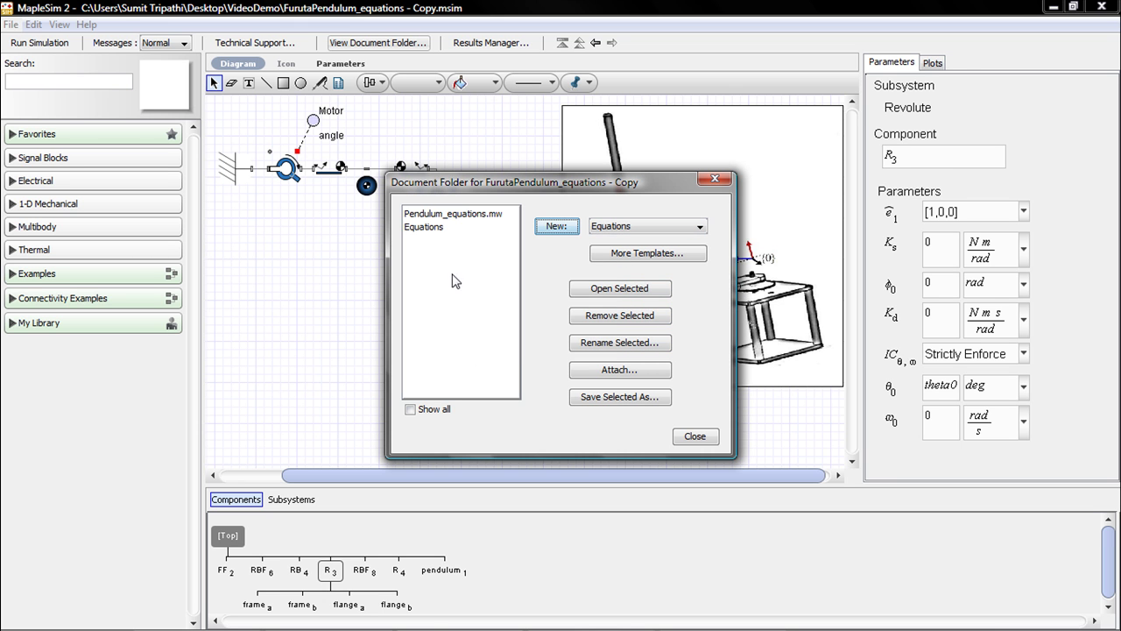
double_click(437, 228)
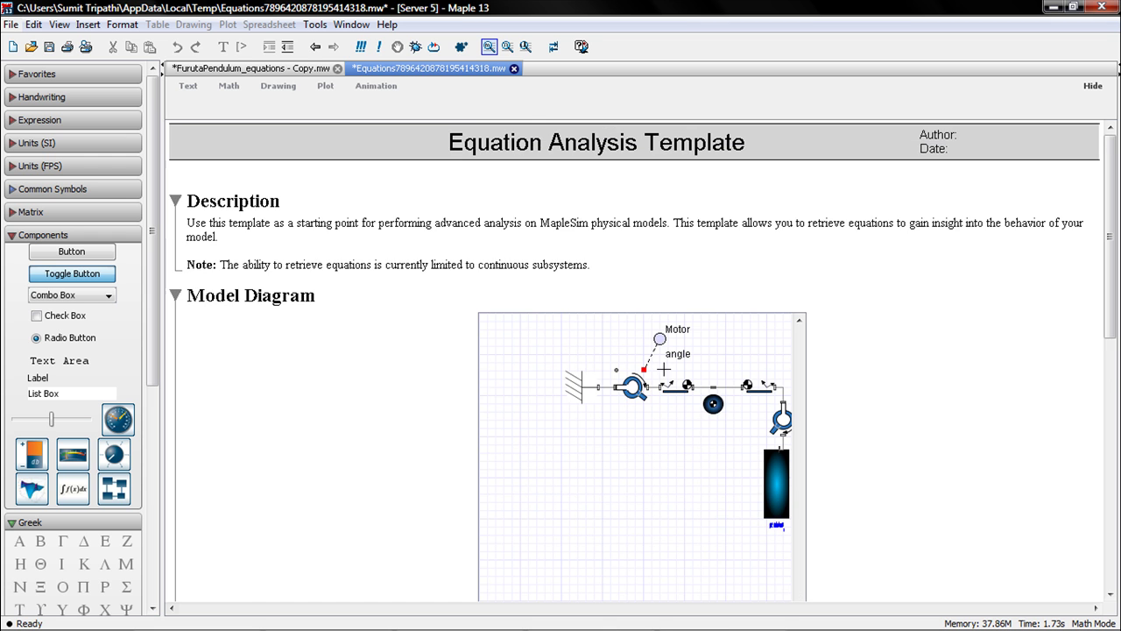
scroll(408, 443, down, 3)
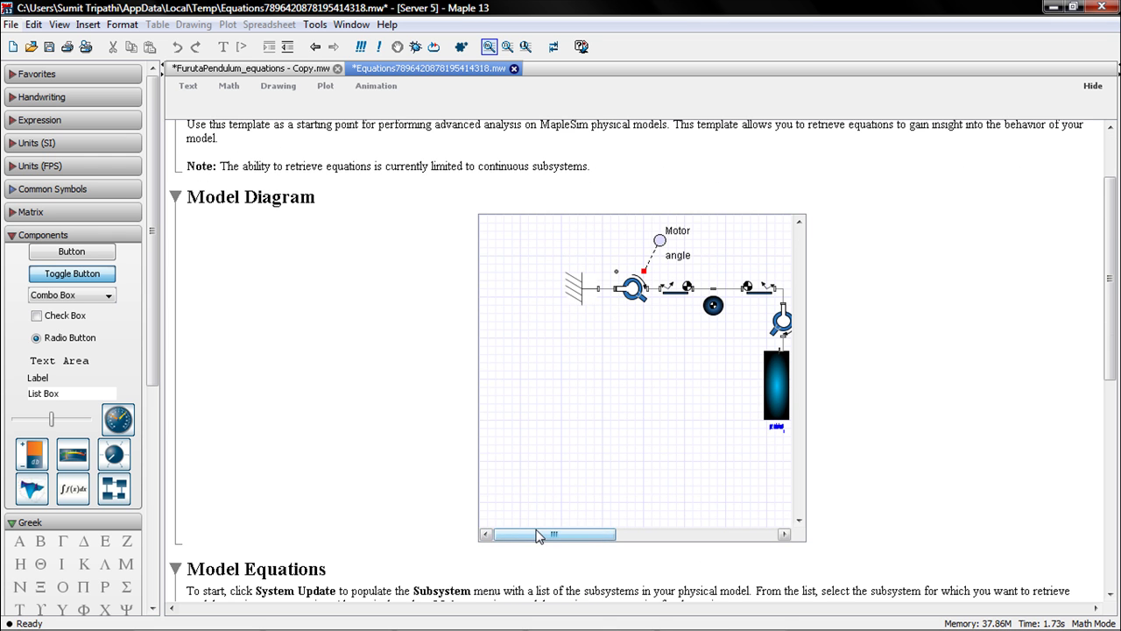
mouse_move(536, 534)
mouse_down()
mouse_move(679, 561)
mouse_move(345, 586)
mouse_up()
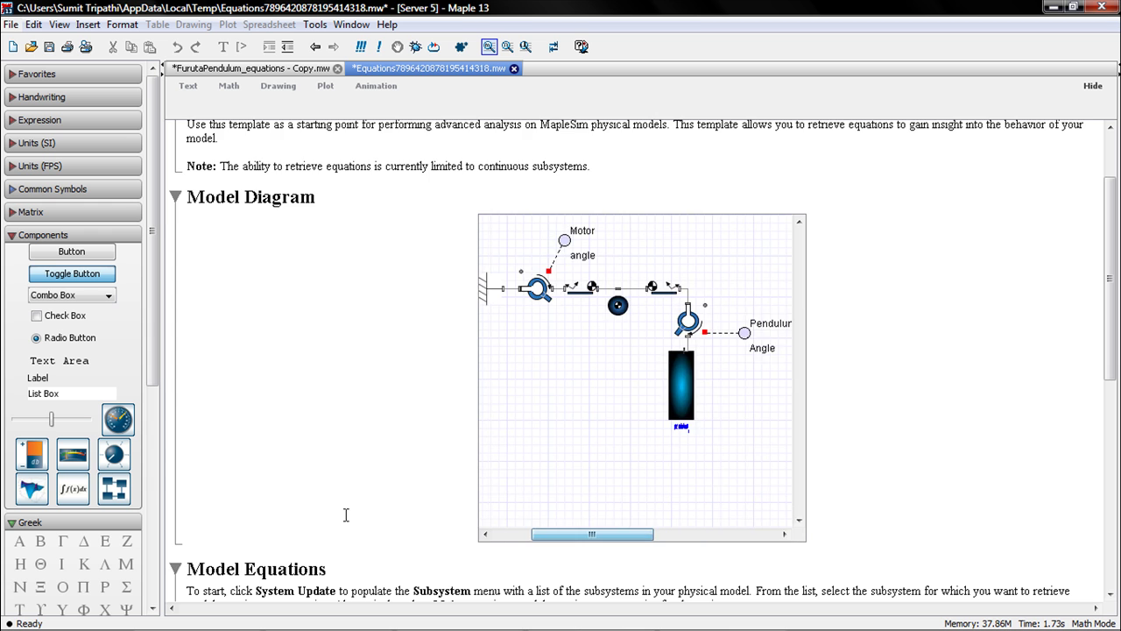
scroll(289, 458, down, 5)
scroll(314, 469, down, 5)
scroll(315, 469, down, 2)
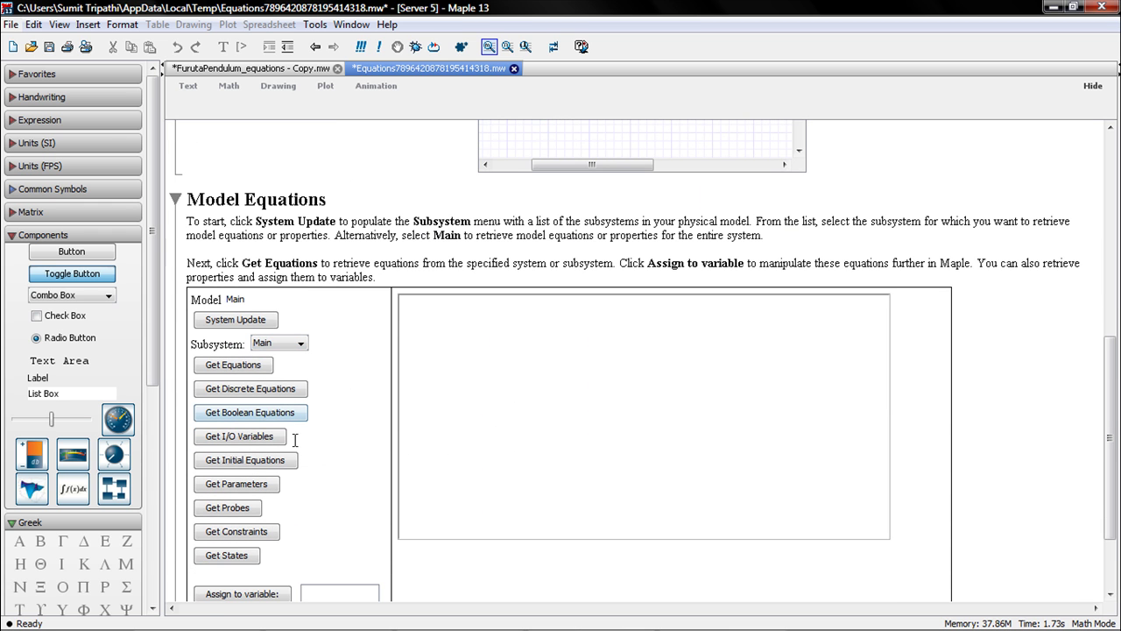
Step: Retrieve the pendulum model's equations, assign them to eq, and start a math input line
click(258, 371)
scroll(353, 417, down, 3)
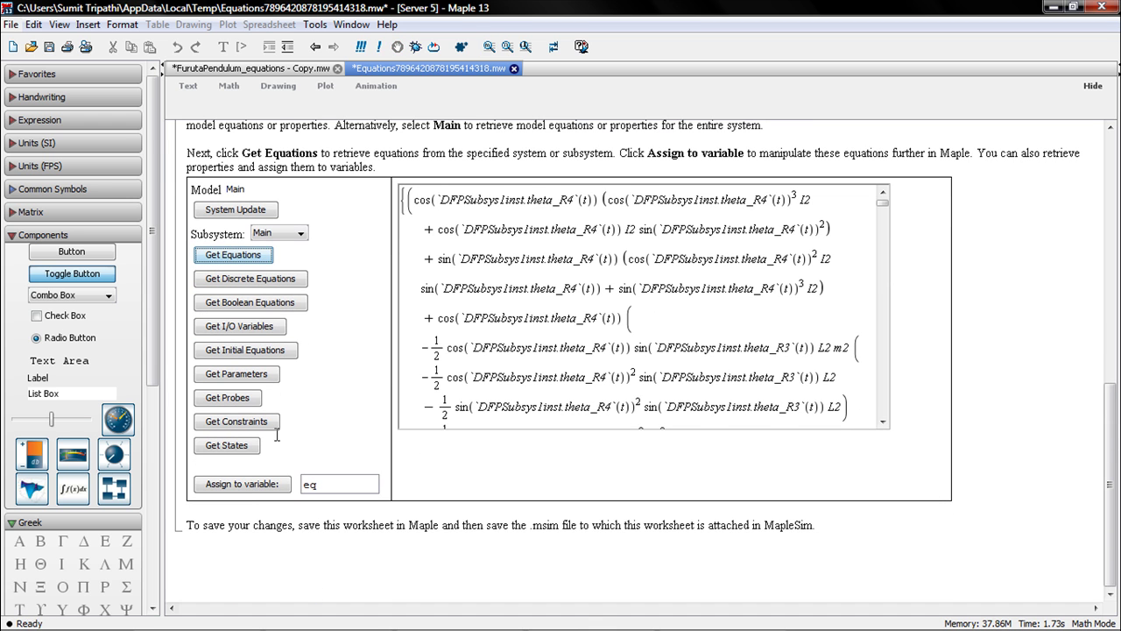
click(261, 488)
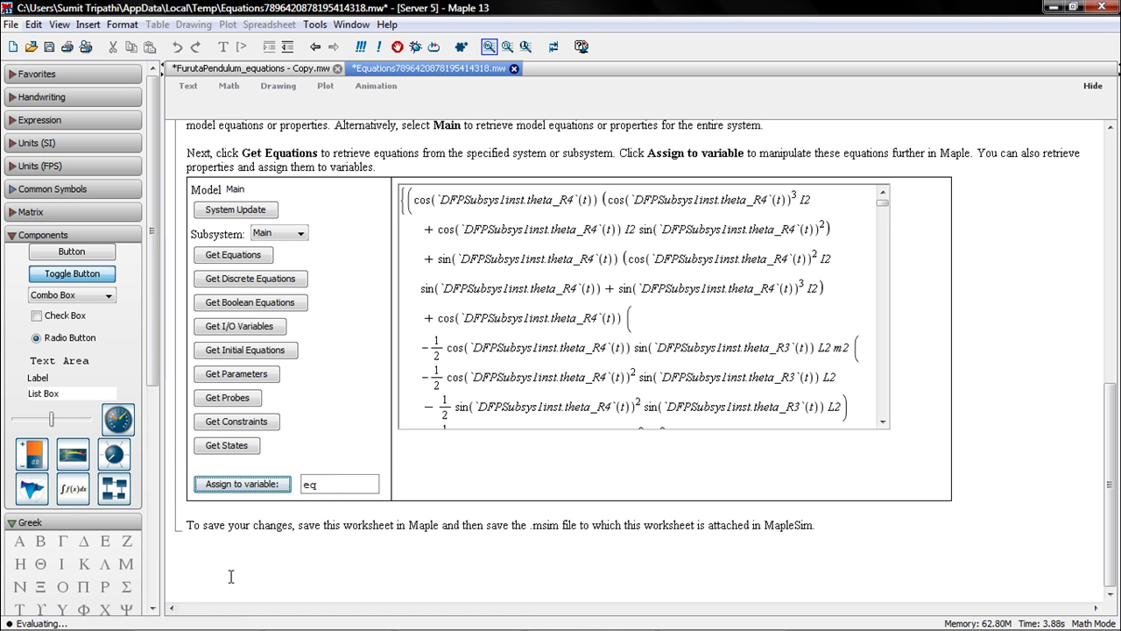
click(191, 554)
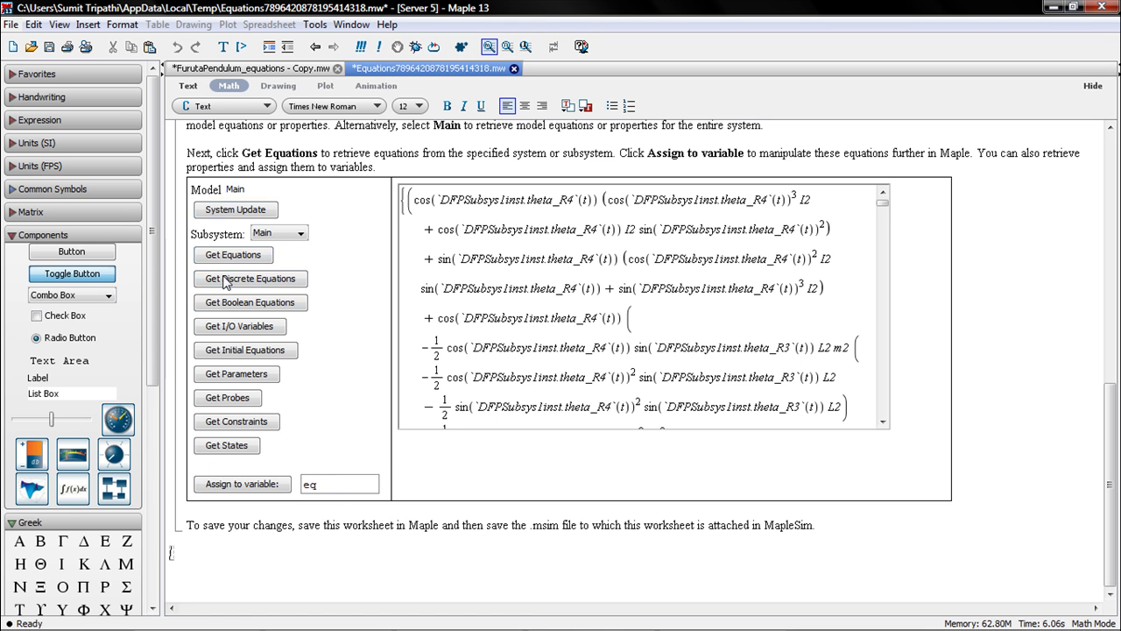
key(F5)
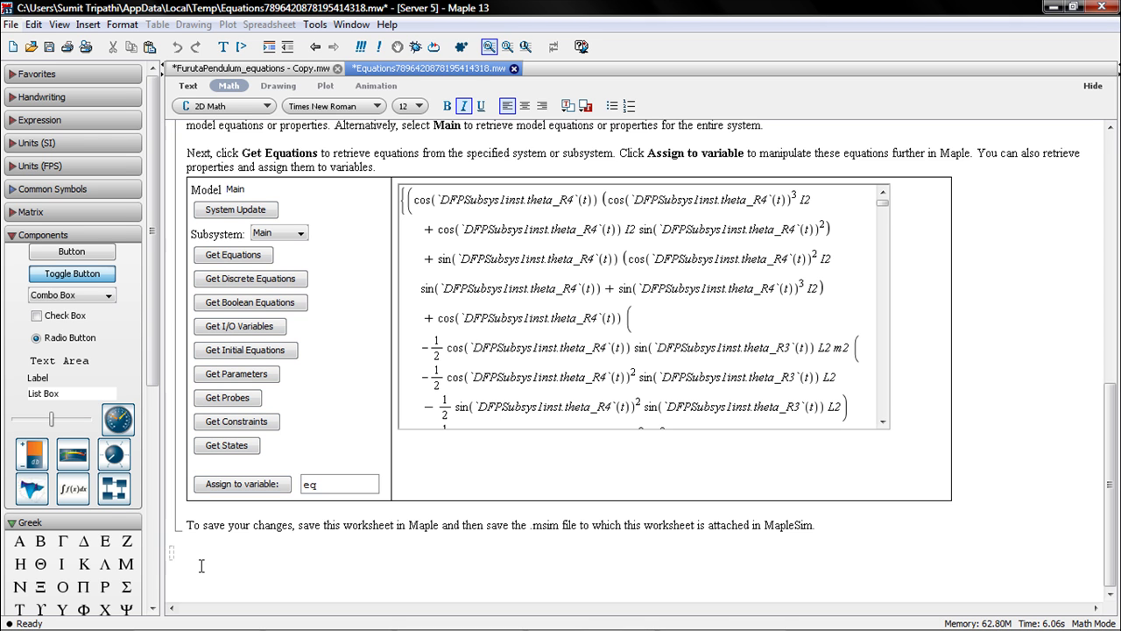
Step: Compute eq1 := simplify(eq), giving the simplified equations as output (1)
text(eq1)
text( =)
text(simpli)
text(fy)
text(()
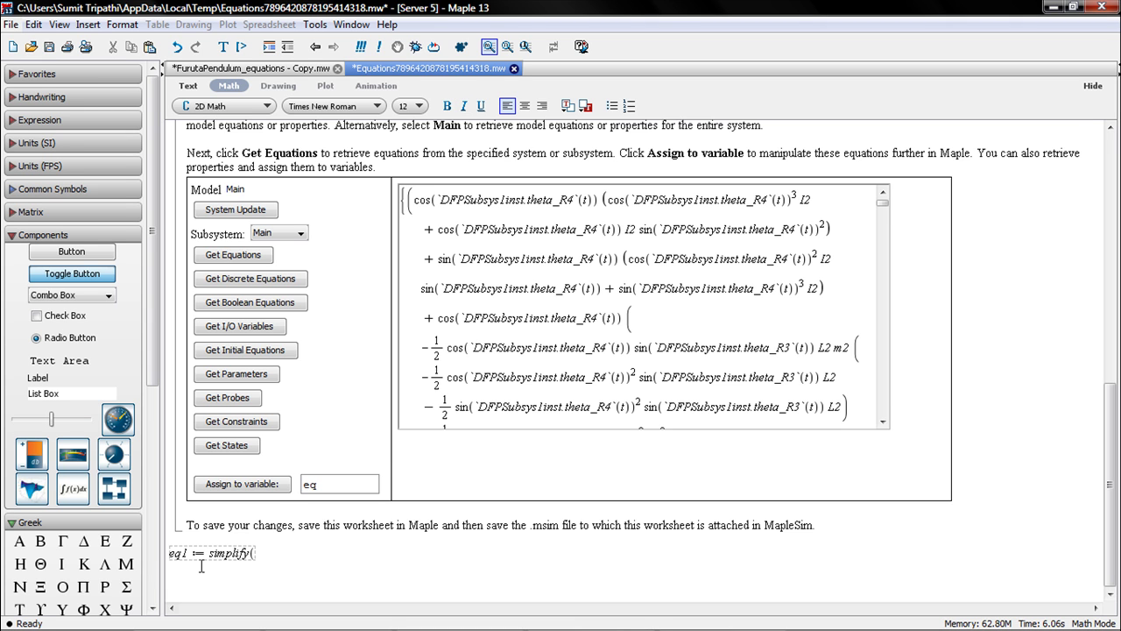
text(eq))
key(Return)
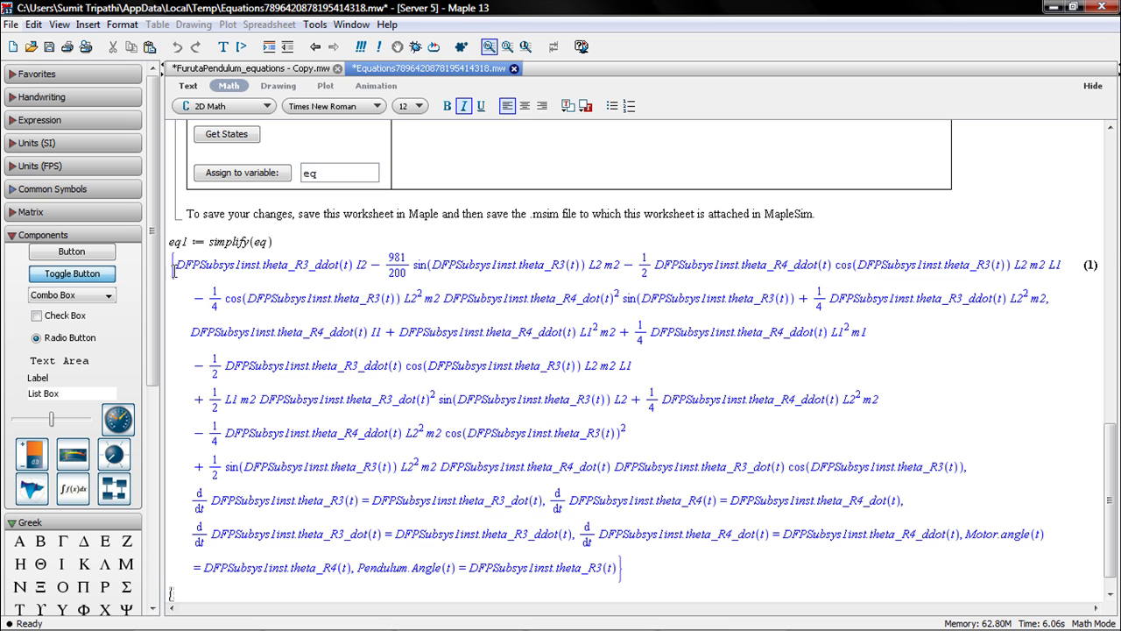
drag(173, 265, 187, 267)
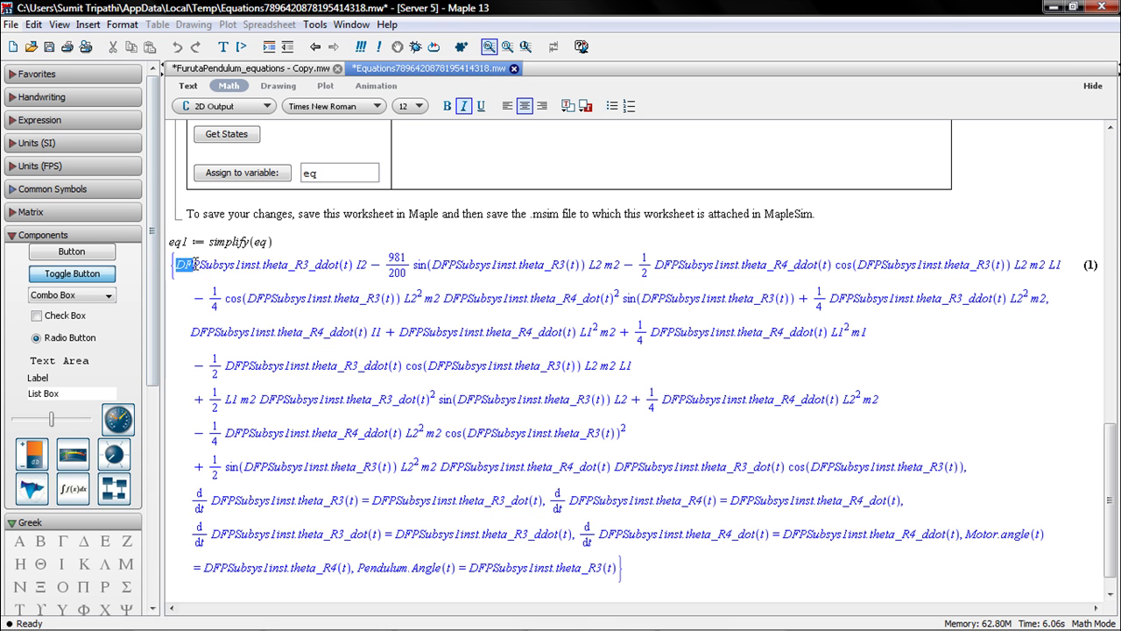
drag(196, 263, 341, 263)
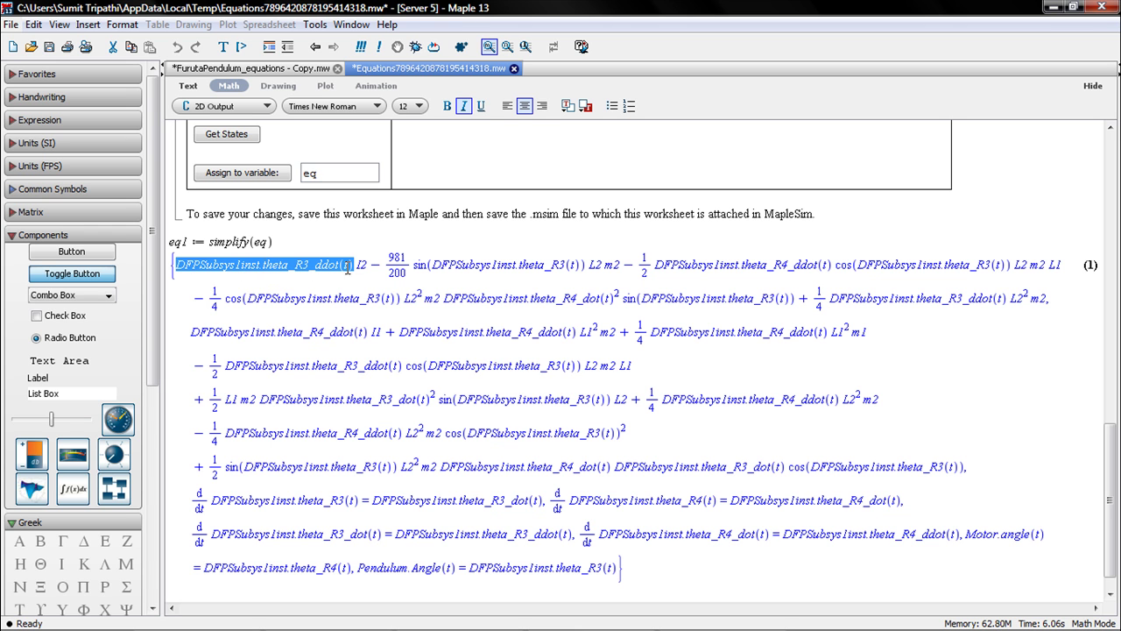
click(454, 619)
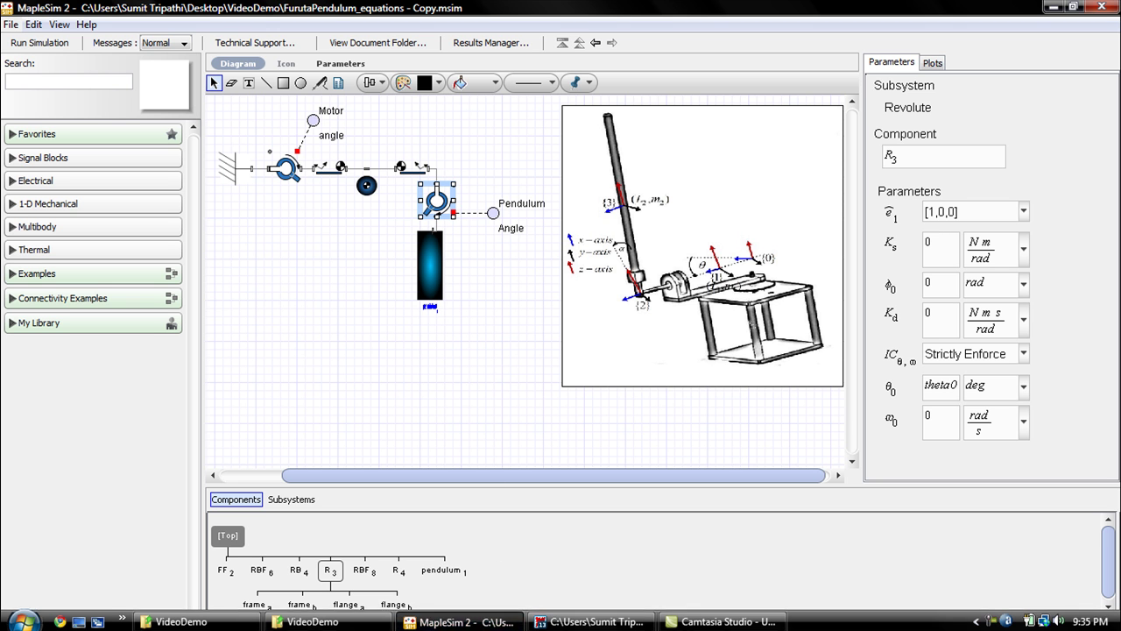
click(600, 619)
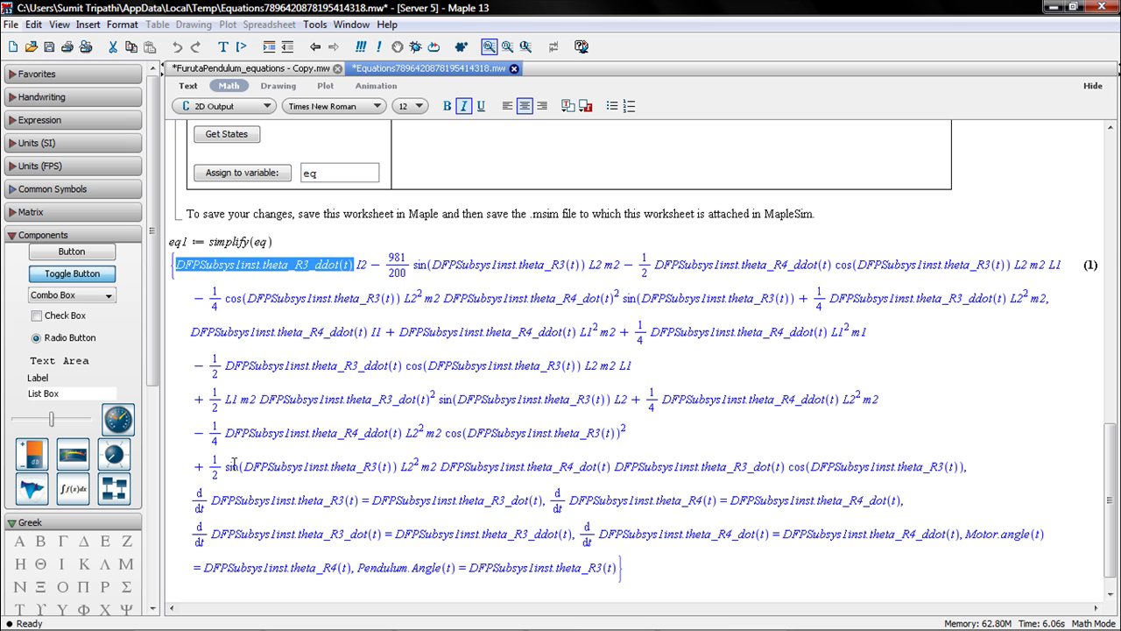
Step: Substitute th2 for the pasted DFPSubsys1inst.theta_R3(t) in eq1, producing output (2)
click(650, 576)
click(675, 589)
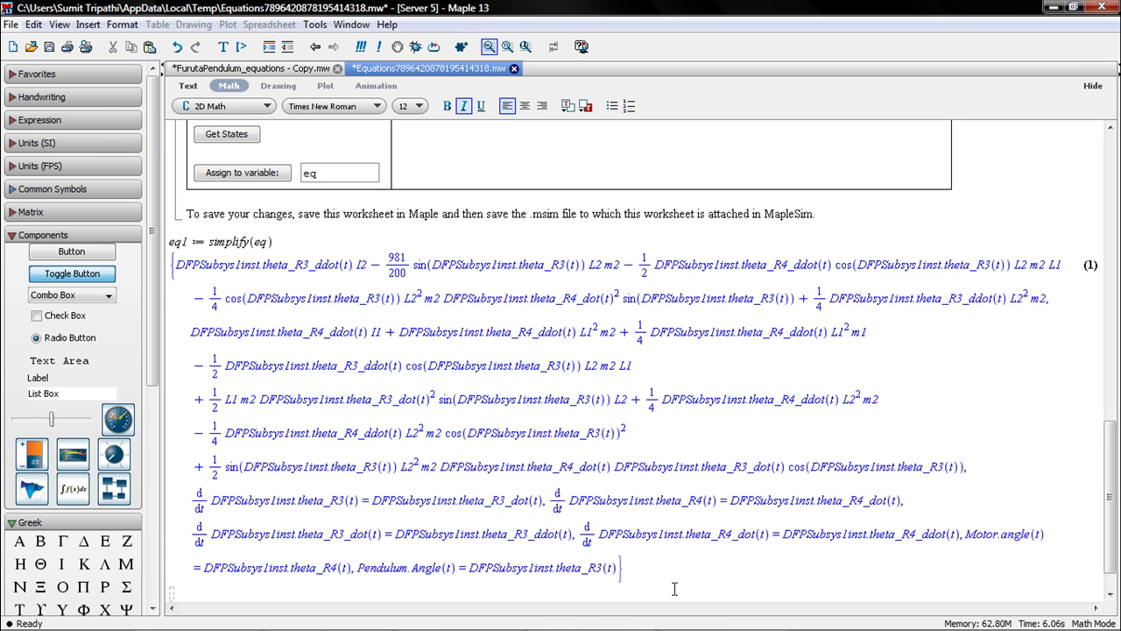
text(eq)
text(1)
text(:)
text(=)
text(su)
text(bs)
text(()
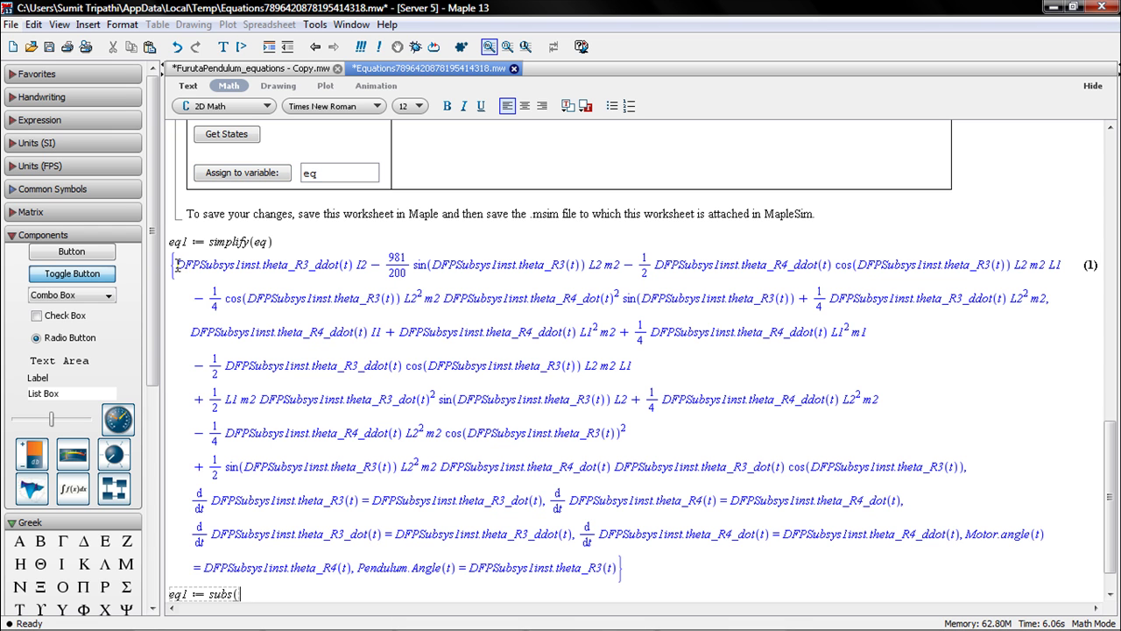
drag(247, 297, 391, 295)
key(ctrl+c)
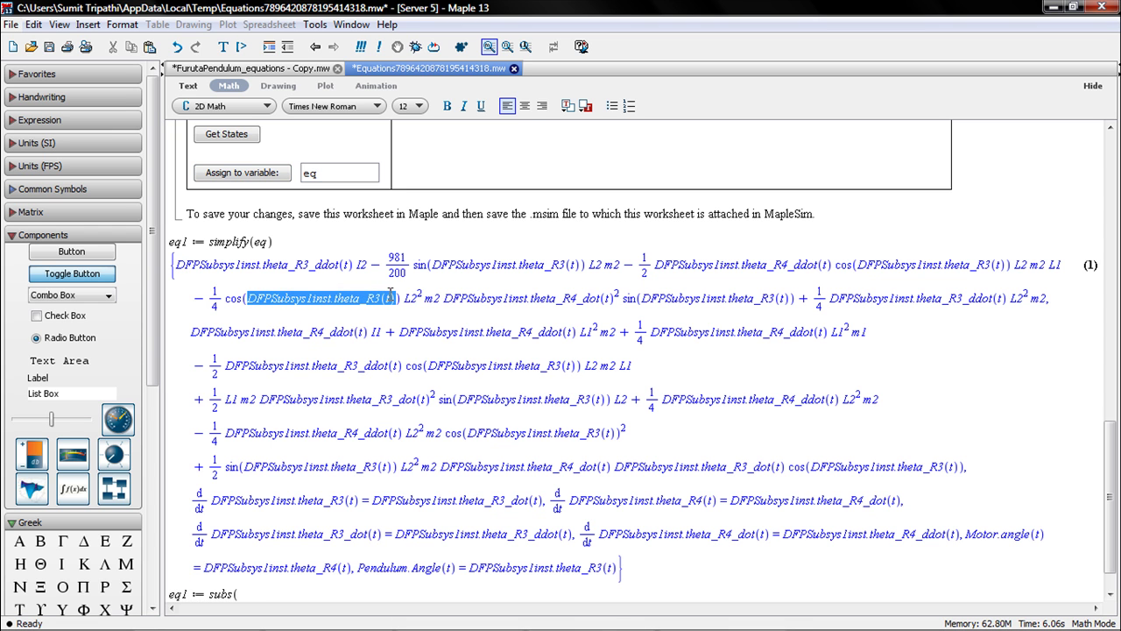
click(270, 592)
key(ctrl+v)
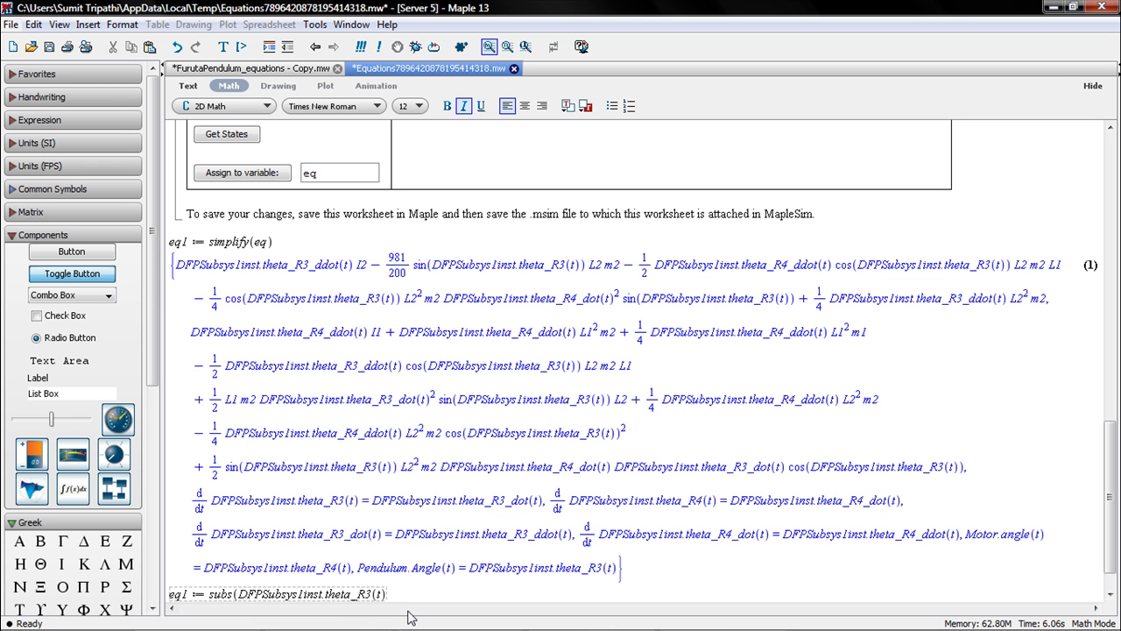
text(= th2)
text(, eq1))
key(Return)
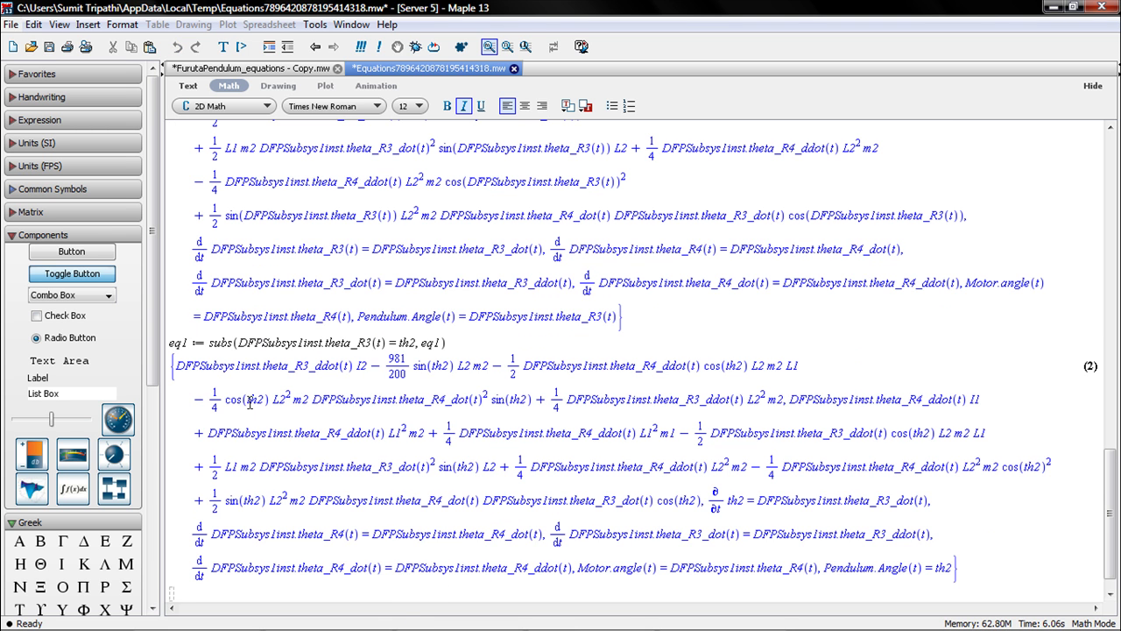
click(252, 400)
double_click(251, 401)
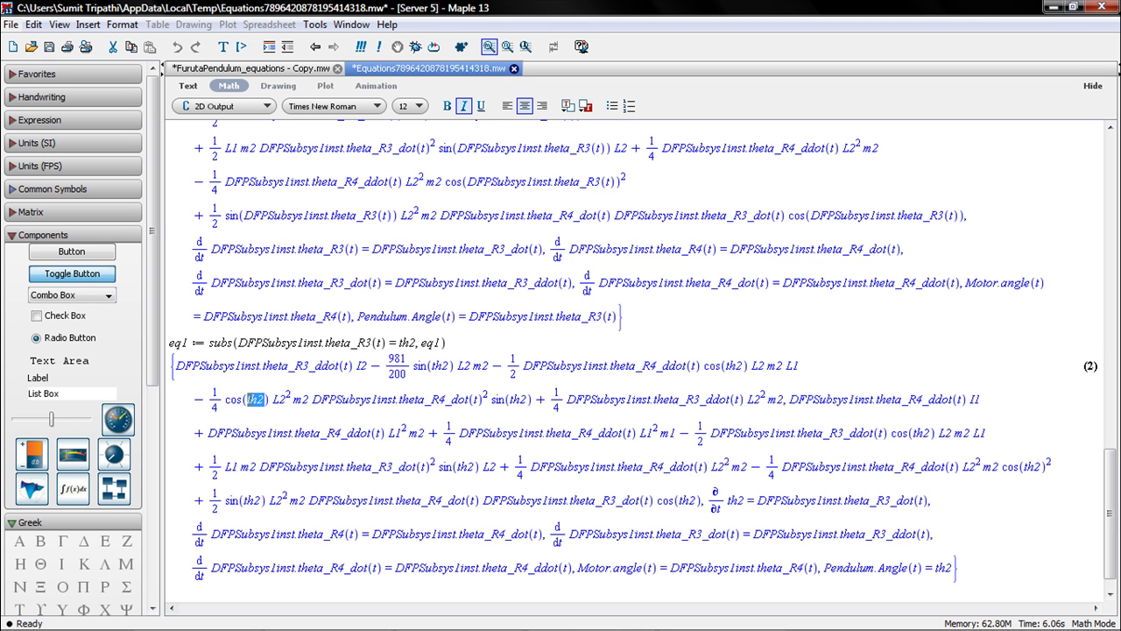
Step: Undo the pasted DocumentTools input block in the Equations worksheet
click(201, 588)
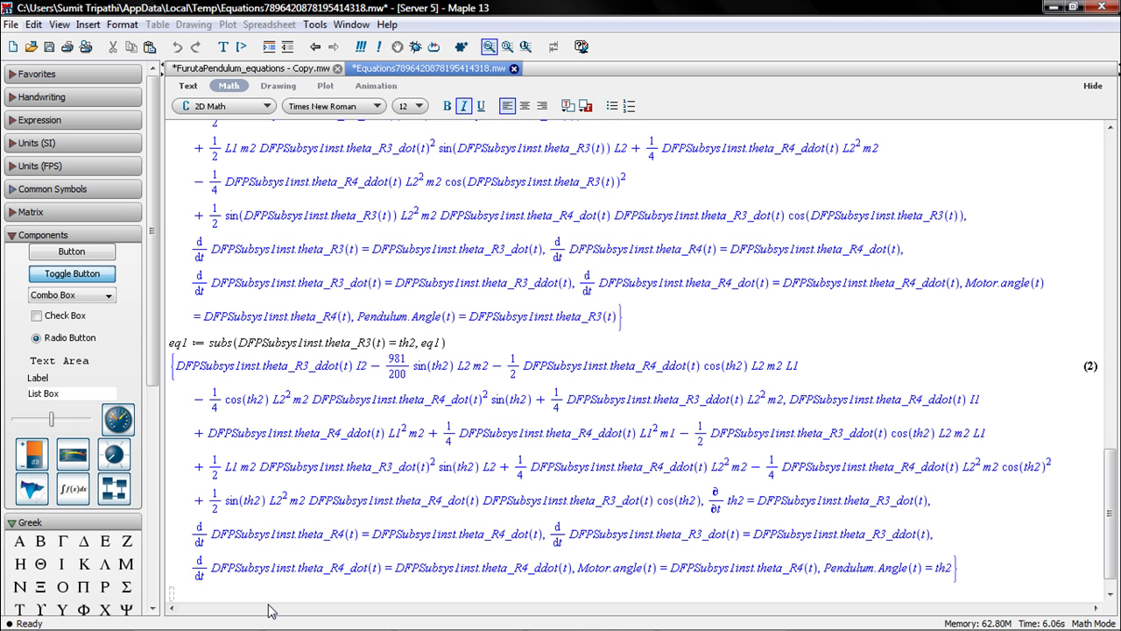
click(284, 70)
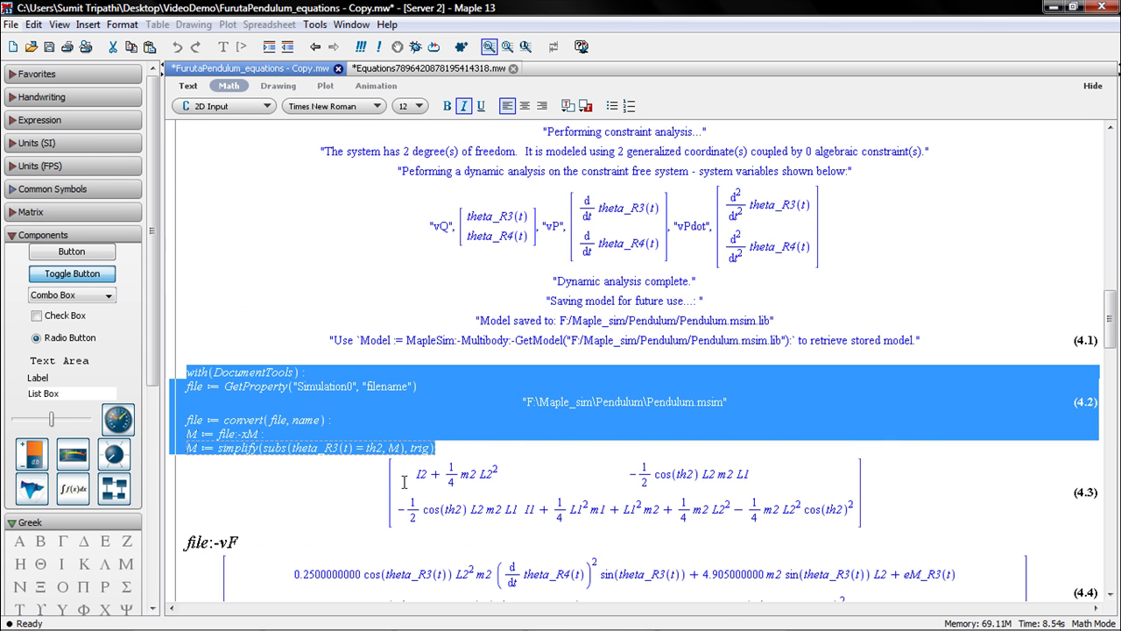
click(411, 71)
scroll(272, 530, down, 3)
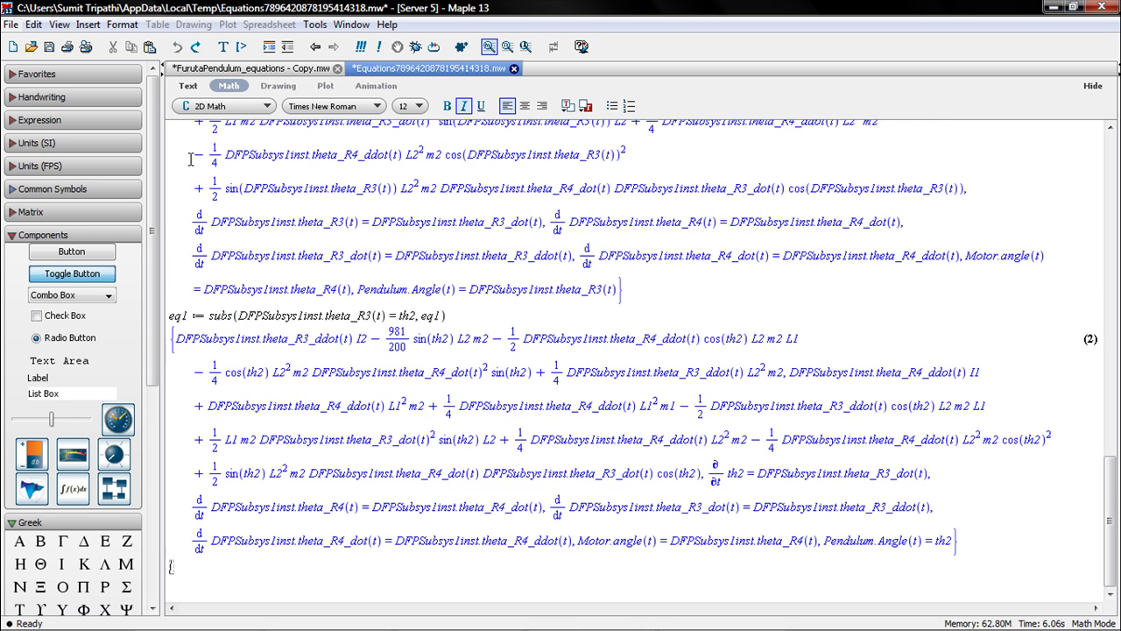
click(176, 47)
Step: Copy both eq1 commands from FurutaPendulum into Equations and run them, producing output (3)
click(225, 68)
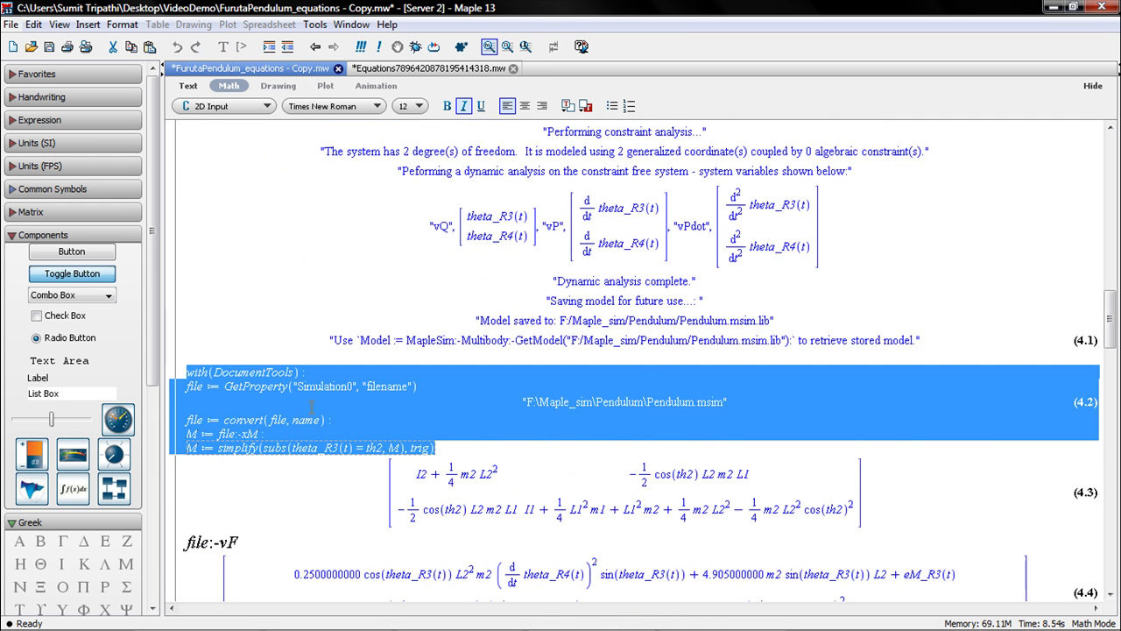
scroll(301, 372, up, 5)
drag(201, 231, 645, 300)
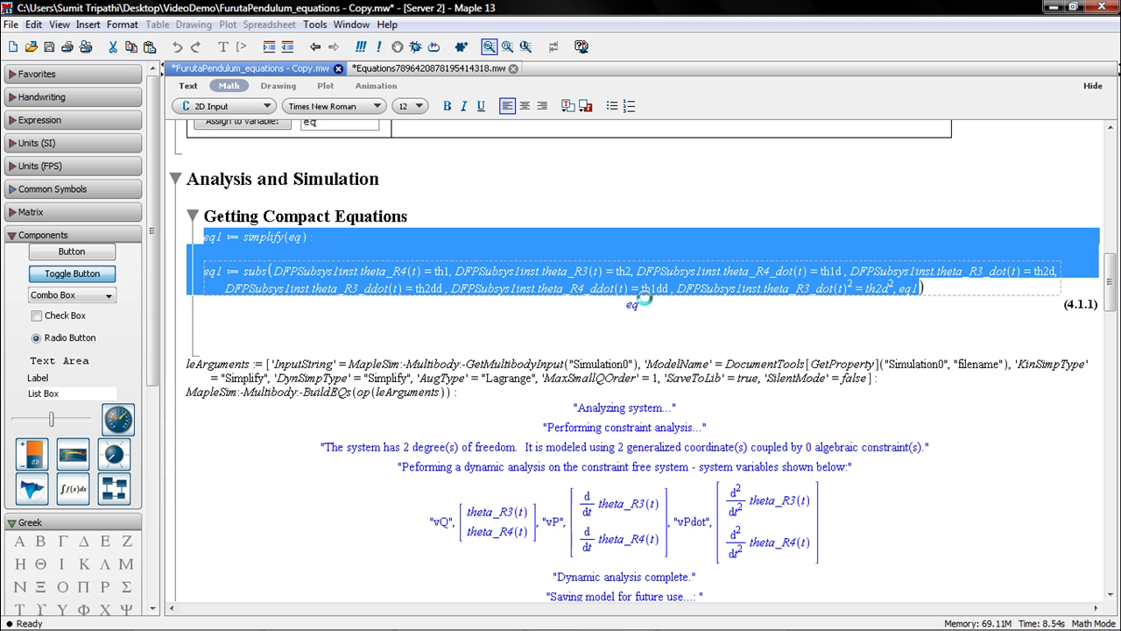
click(394, 71)
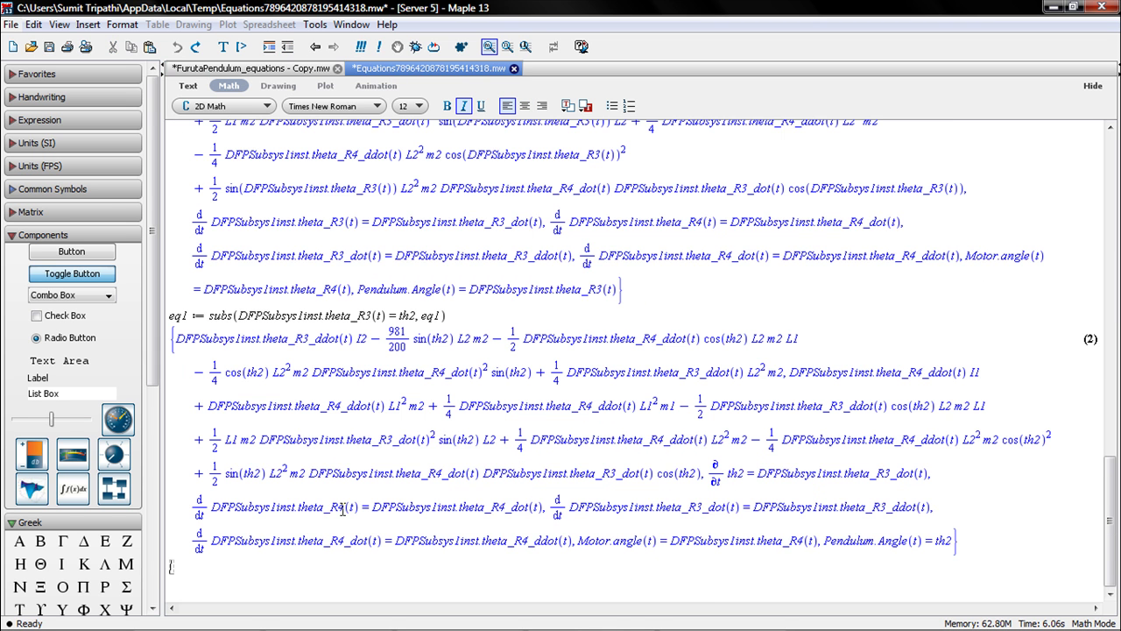
key(ctrl+v)
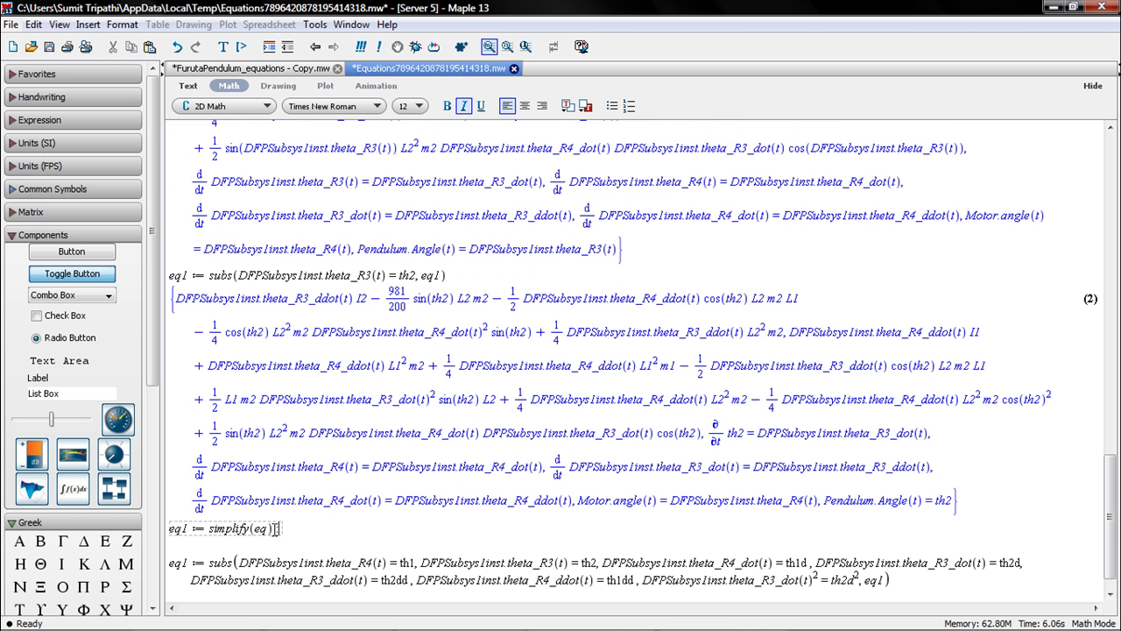
click(421, 549)
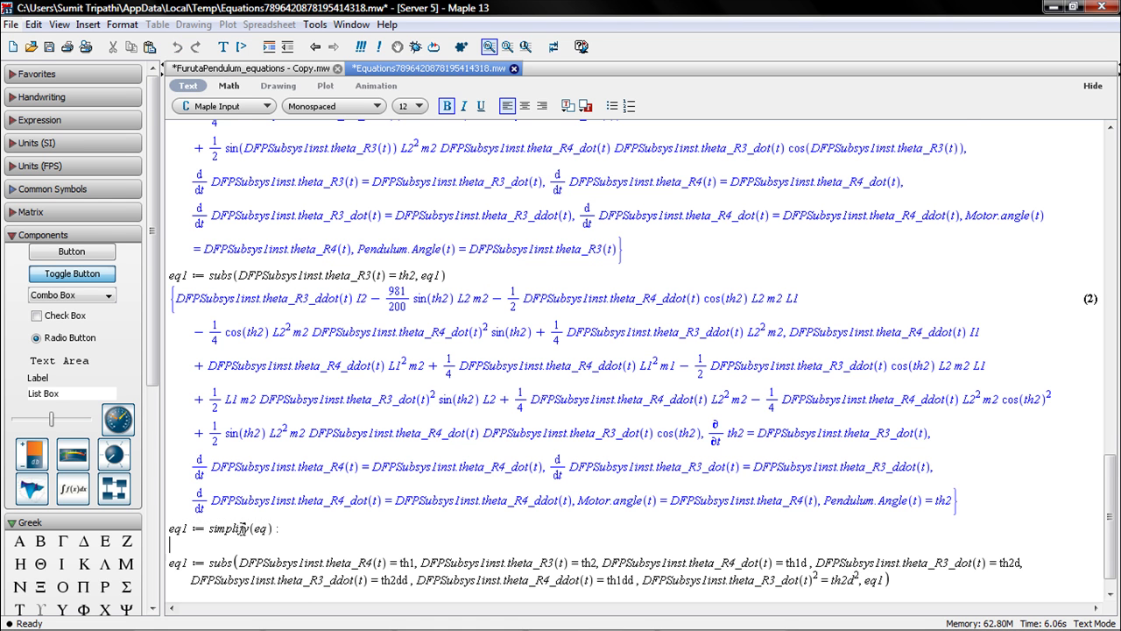
scroll(631, 568, down, 1)
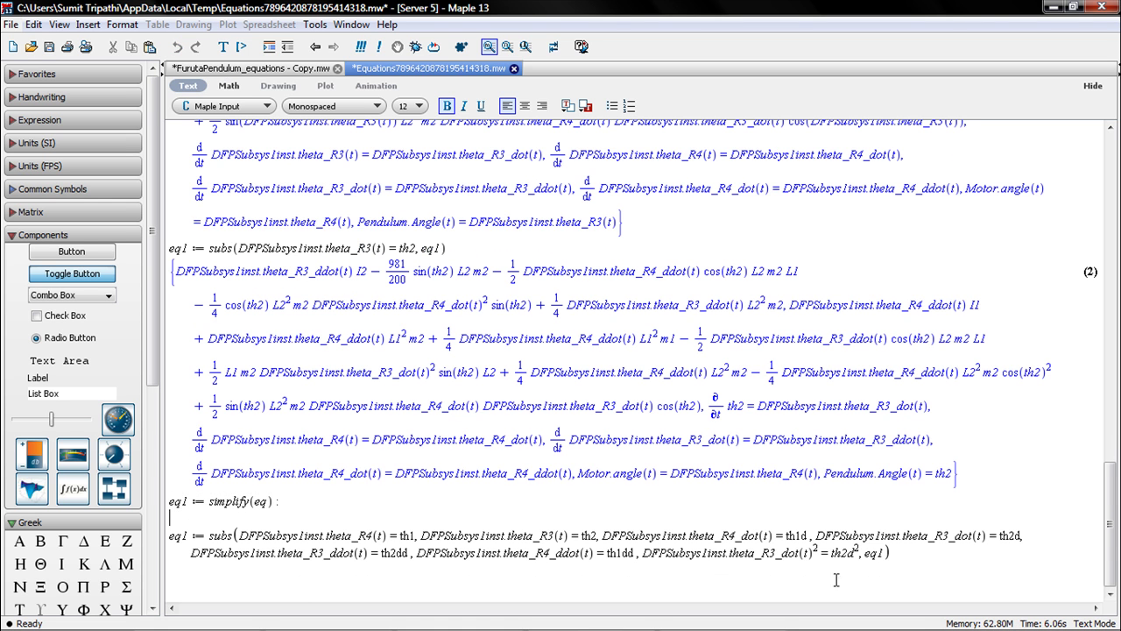
click(897, 550)
key(Return)
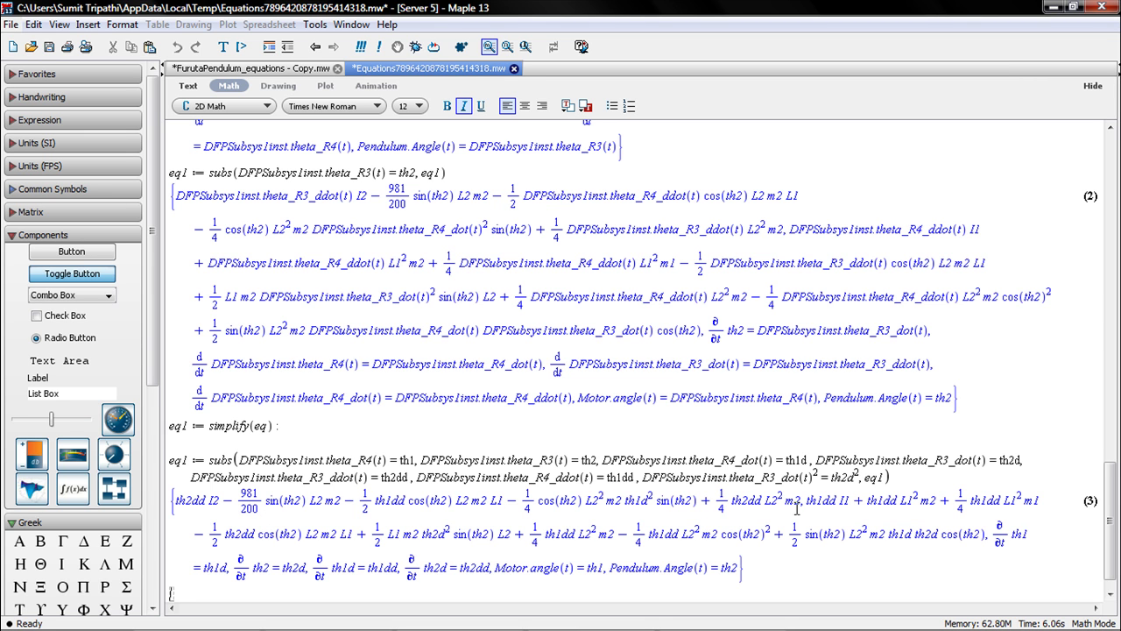
Step: Select stretches of terms in output (3) to inspect the compact th1, th2, th1dd, th2dd variables
mouse_move(799, 501)
mouse_down()
mouse_move(454, 516)
mouse_move(178, 506)
mouse_up()
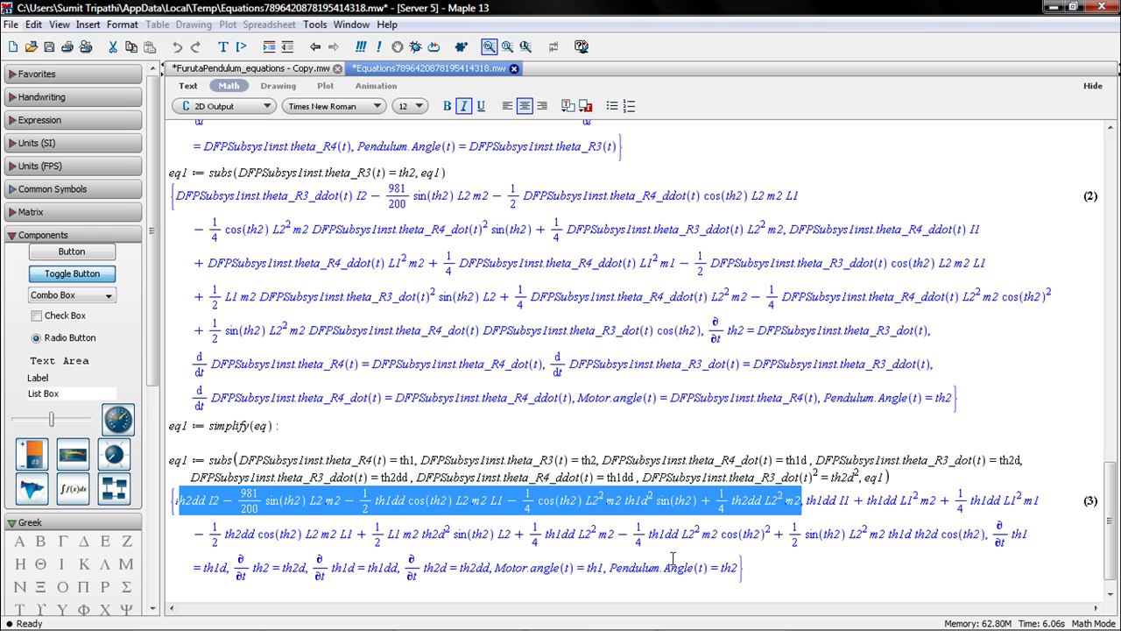
click(810, 502)
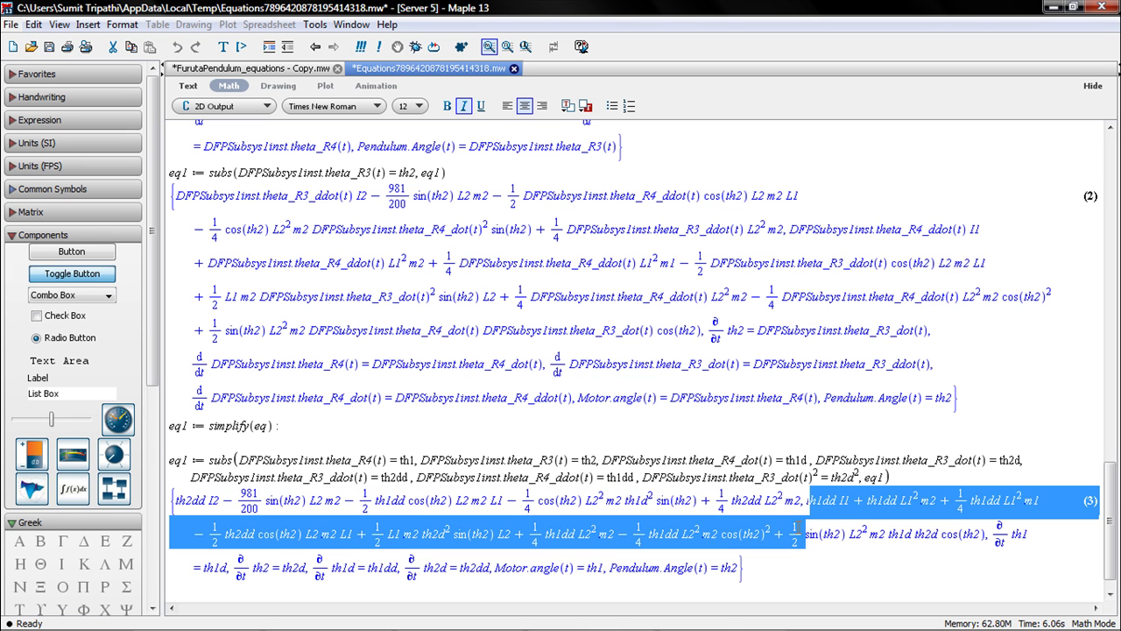
drag(804, 524, 857, 520)
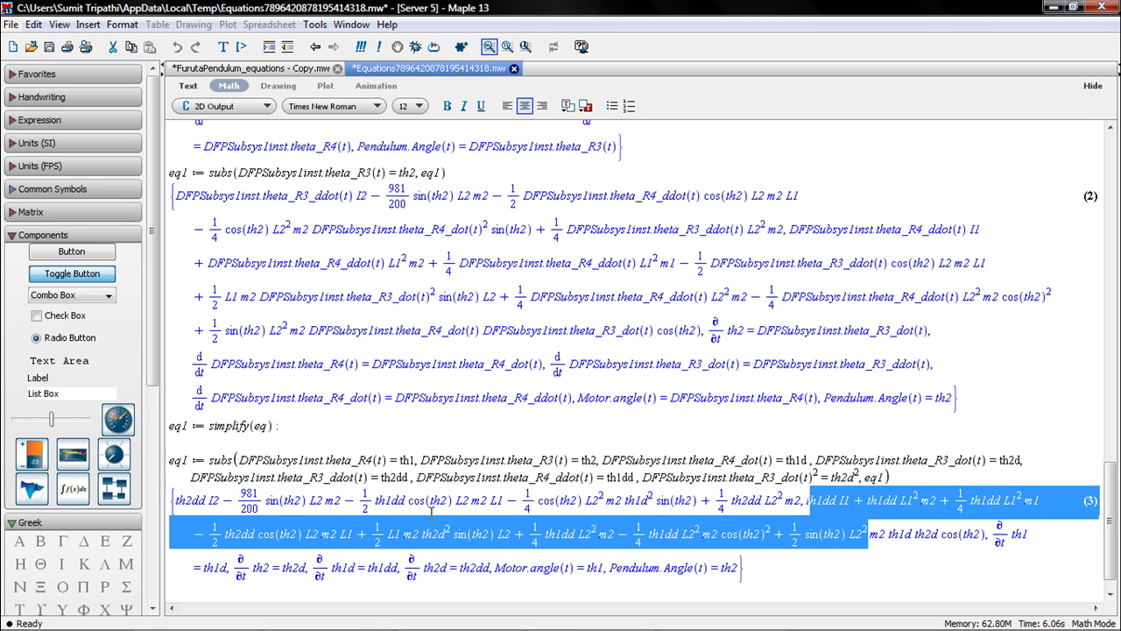
Step: Close the Equations worksheet without saving and return to the MapleSim pendulum model
click(515, 71)
click(543, 370)
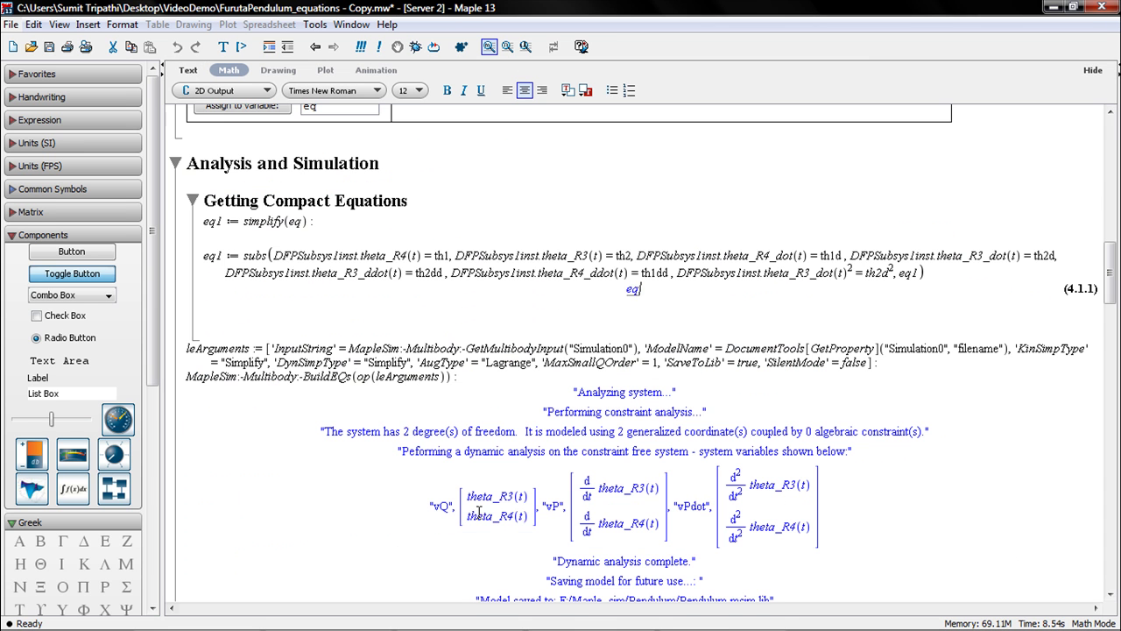
click(463, 623)
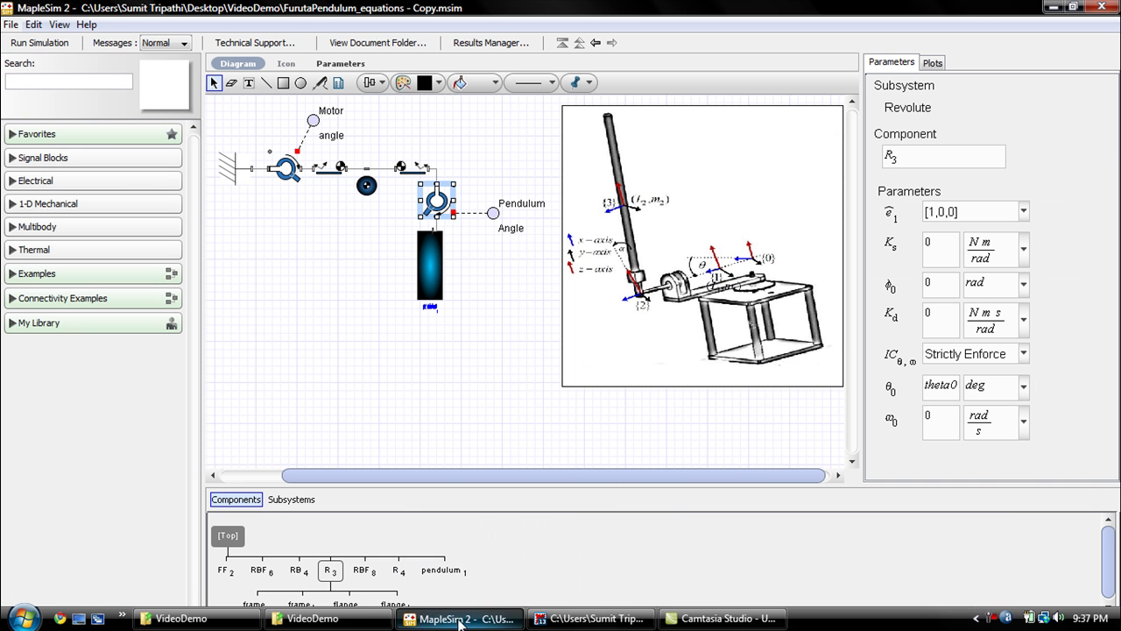
Step: Attach test.mw to the pendulum model's document folder and open it in Maple
click(403, 42)
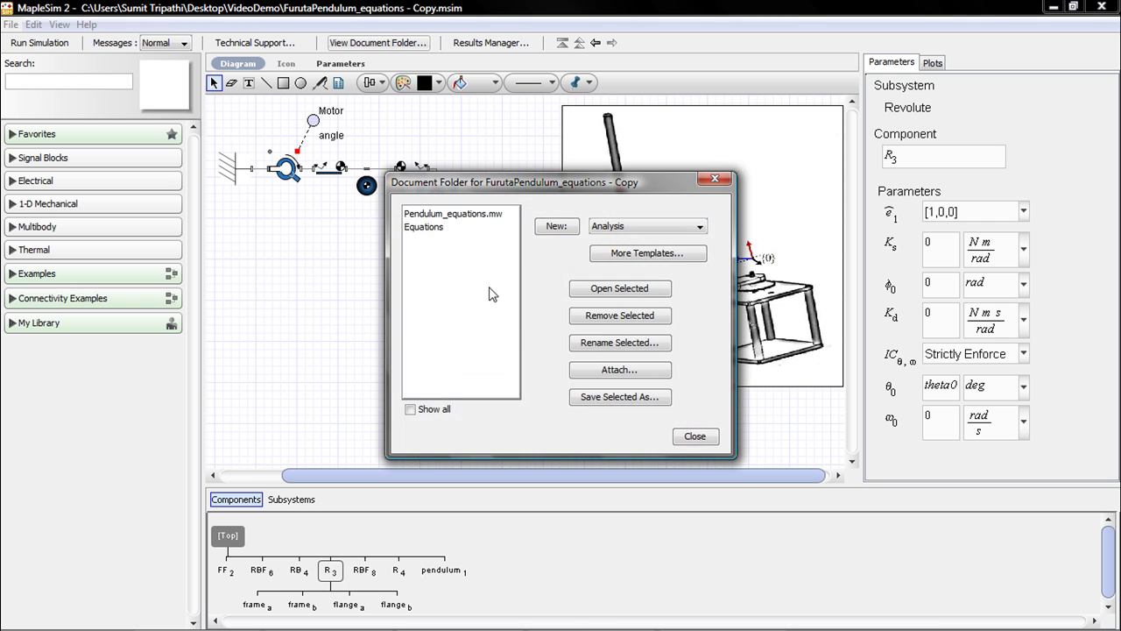
click(613, 372)
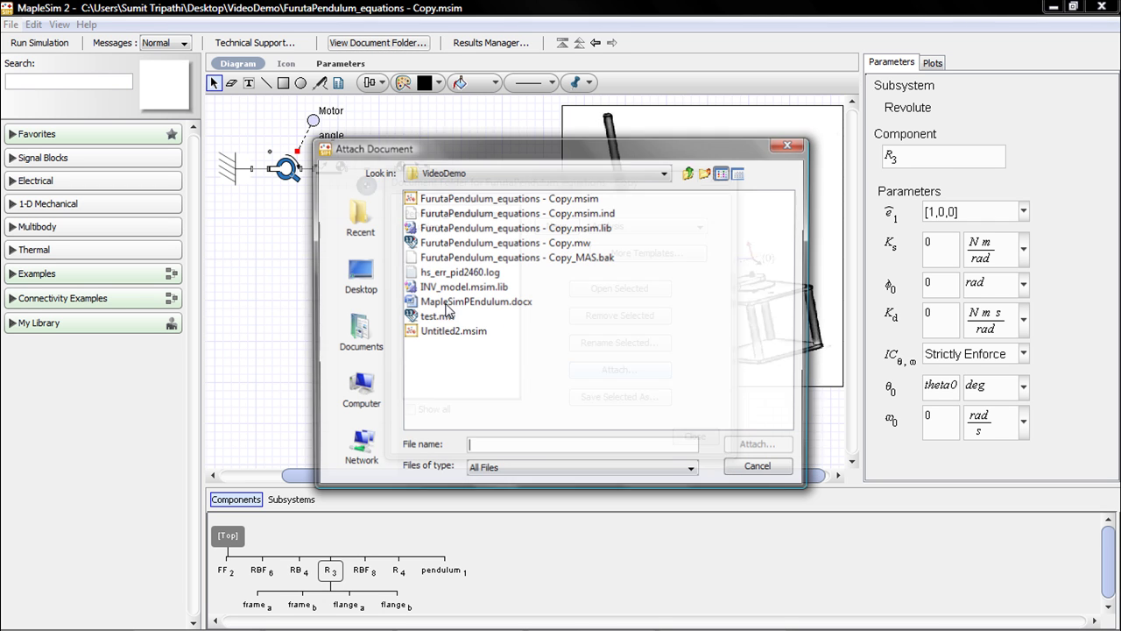
click(437, 317)
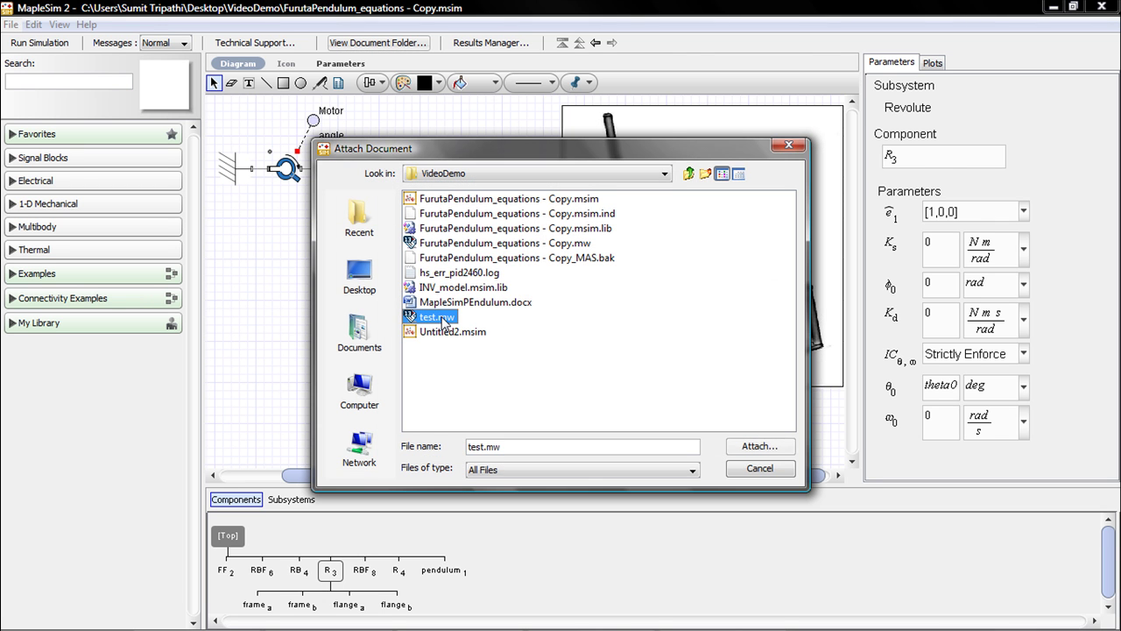
click(750, 448)
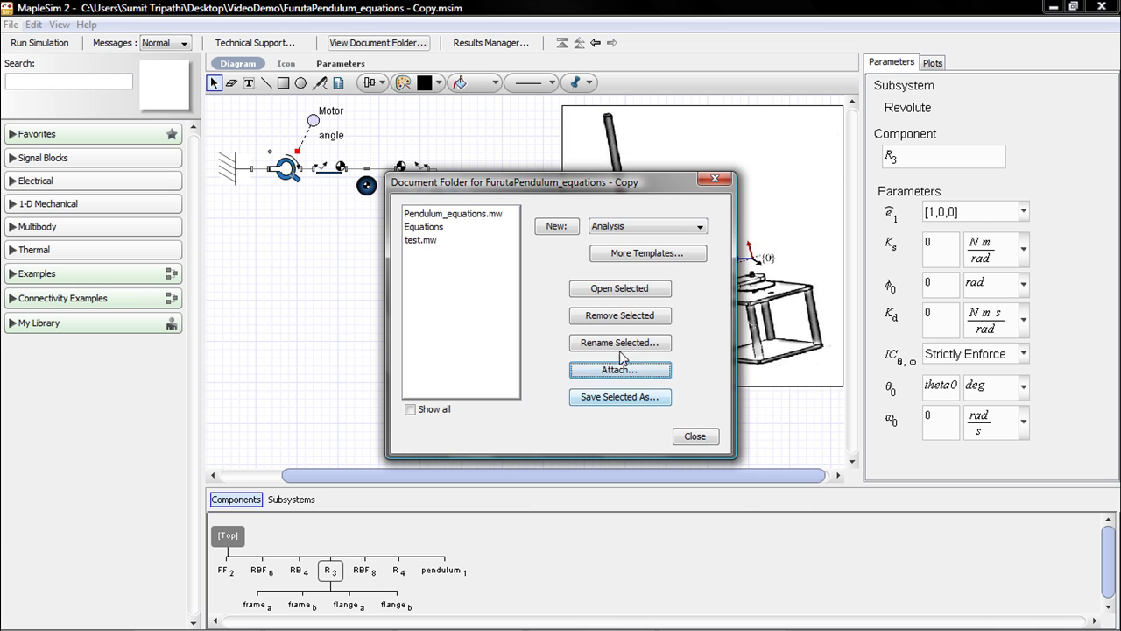
click(430, 243)
double_click(431, 245)
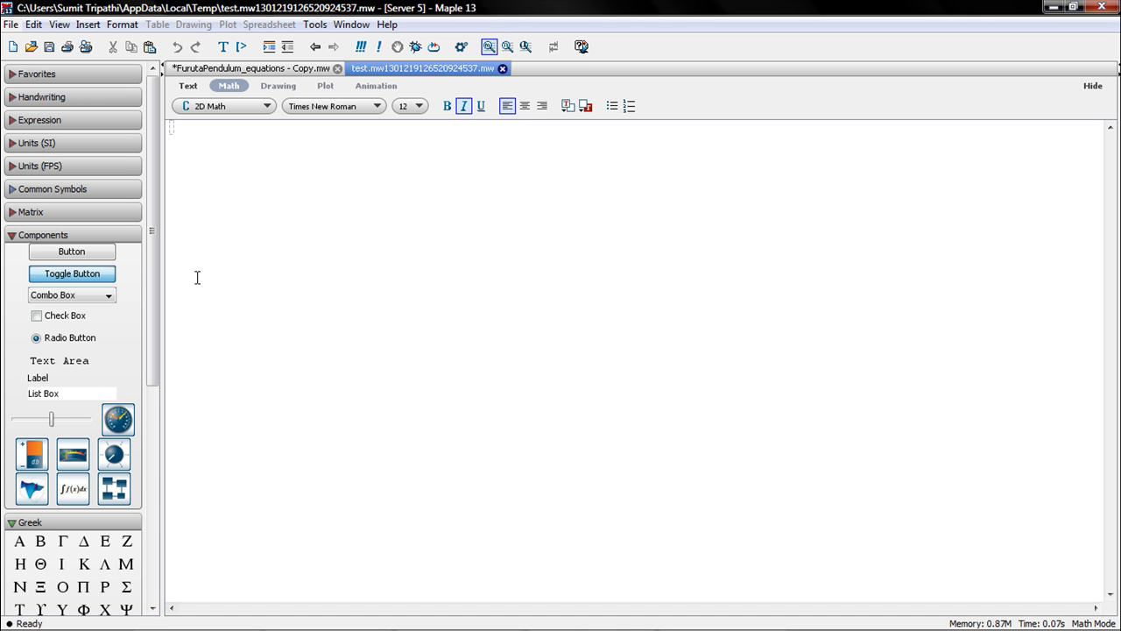
Step: Open Help with ? and search the topic MapleSim
text(?)
key(Return)
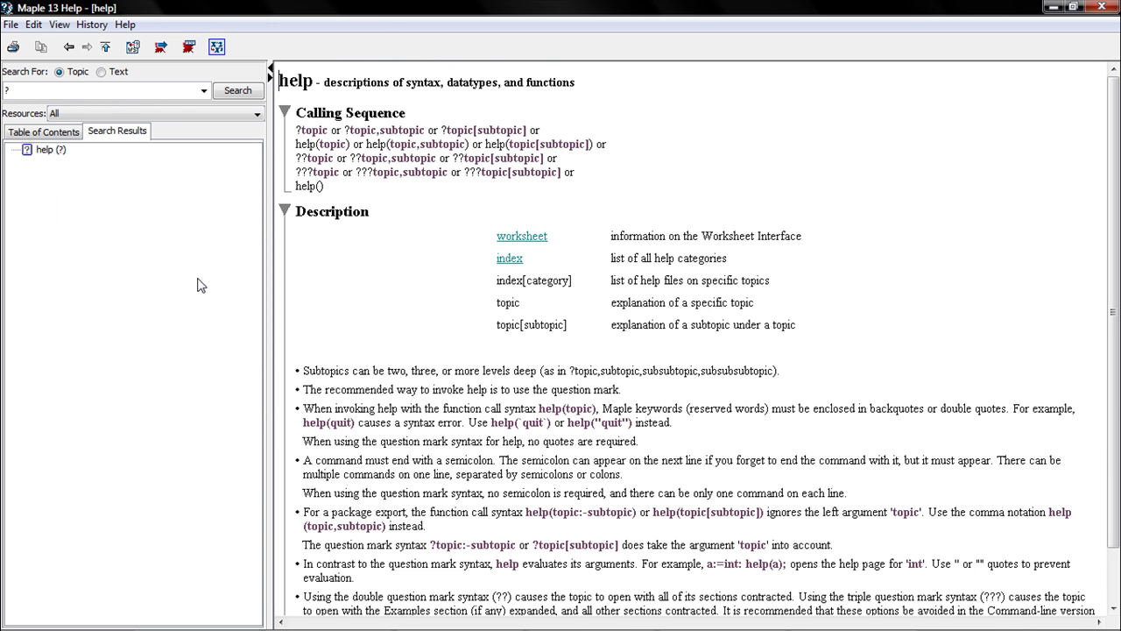
double_click(6, 90)
text(MapleSim)
key(Return)
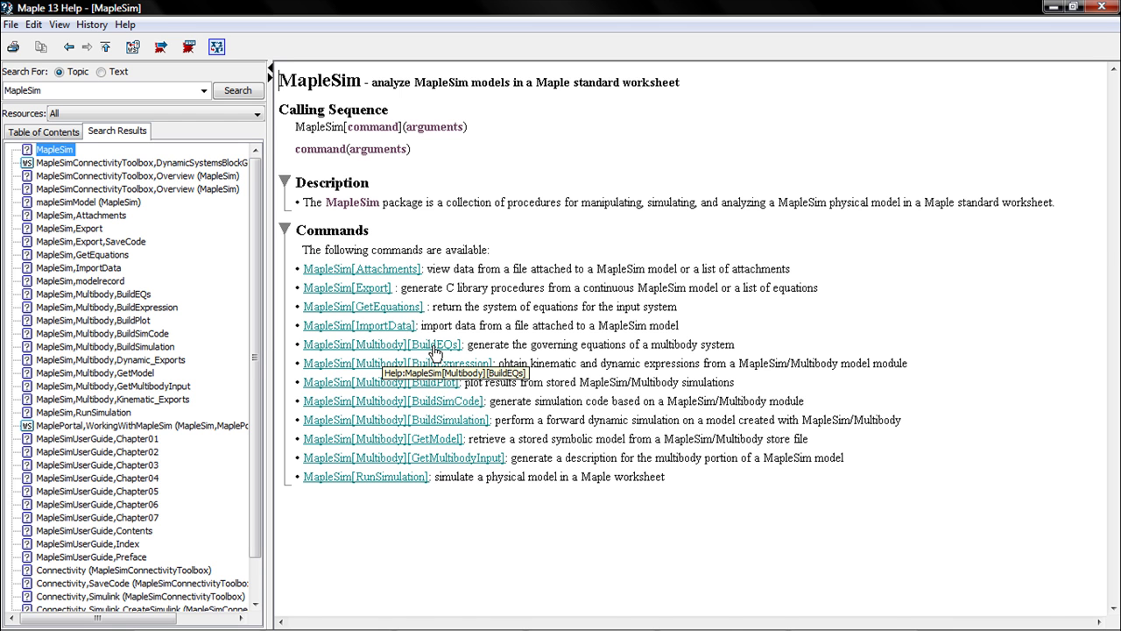
Step: Open the MapleSim Multibody BuildEQs help page and scroll past its Options to the Examples section
click(434, 350)
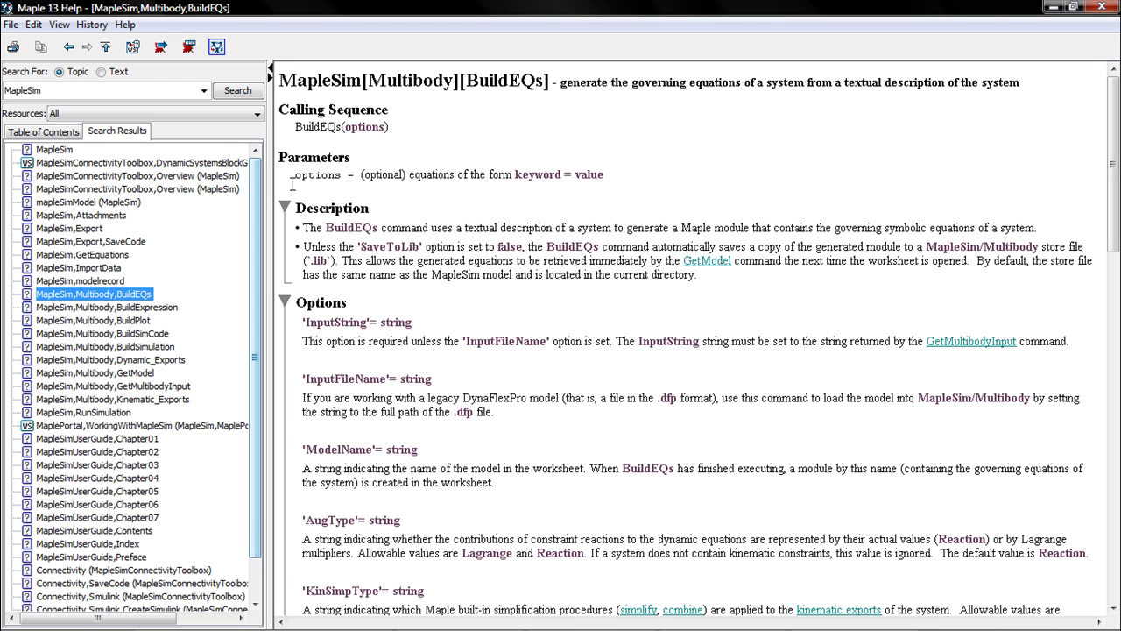
drag(345, 127, 362, 127)
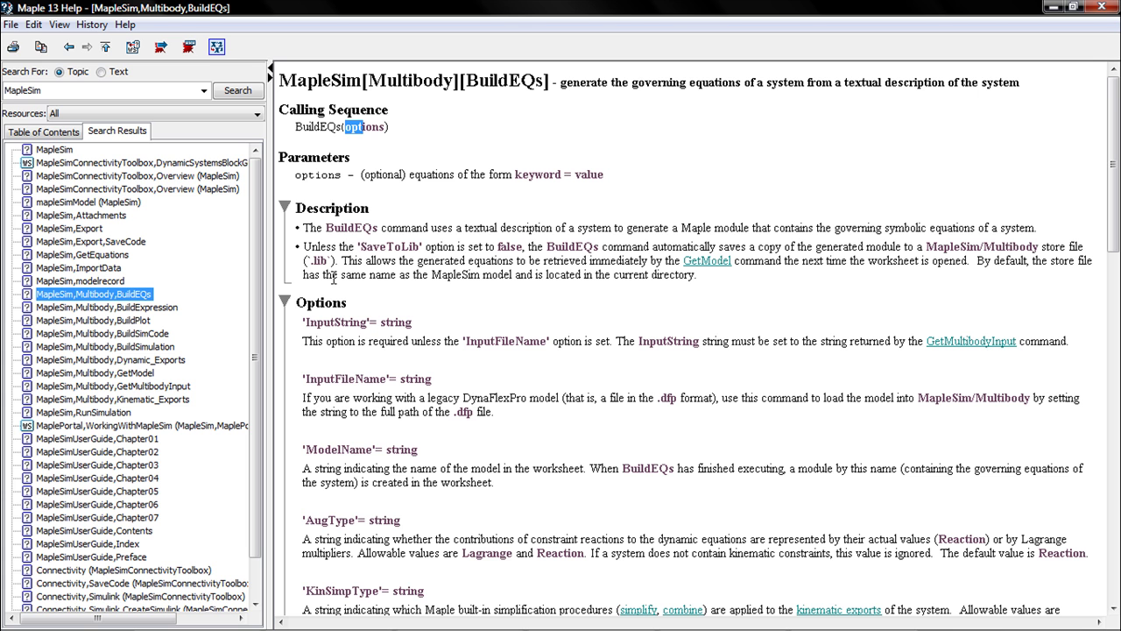
scroll(331, 283, down, 1)
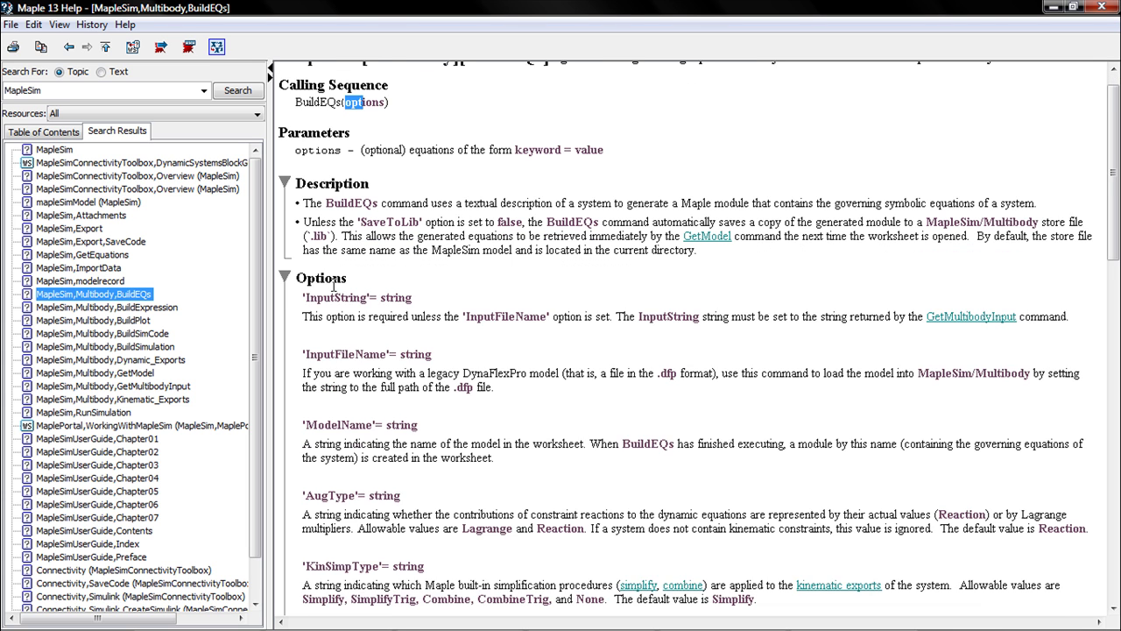
scroll(332, 284, down, 1)
scroll(333, 287, down, 1)
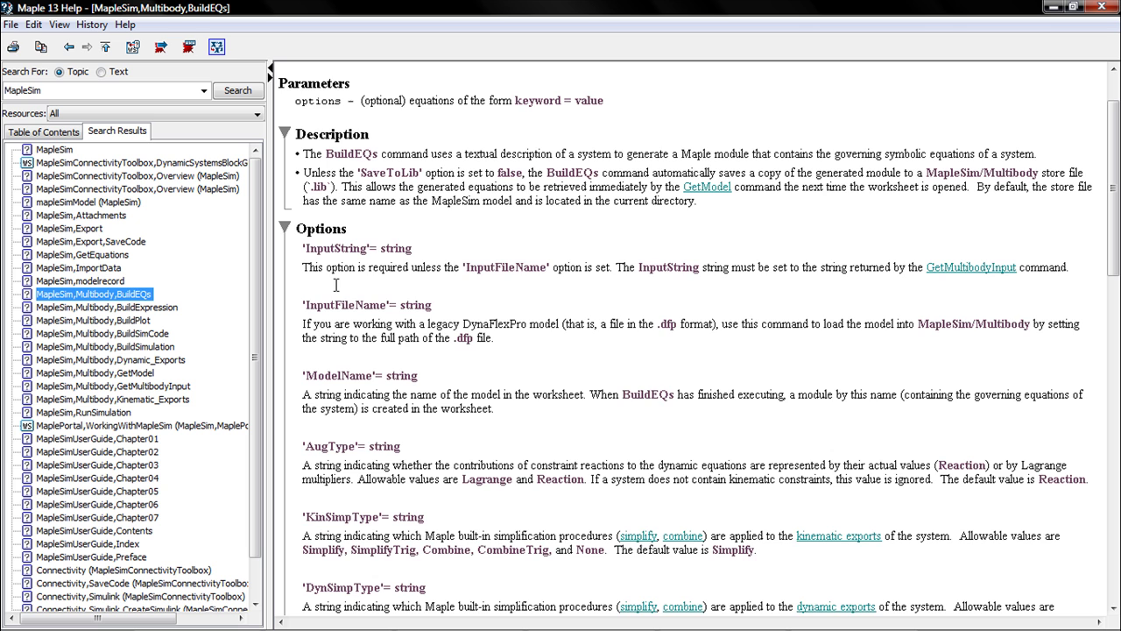
scroll(337, 284, down, 2)
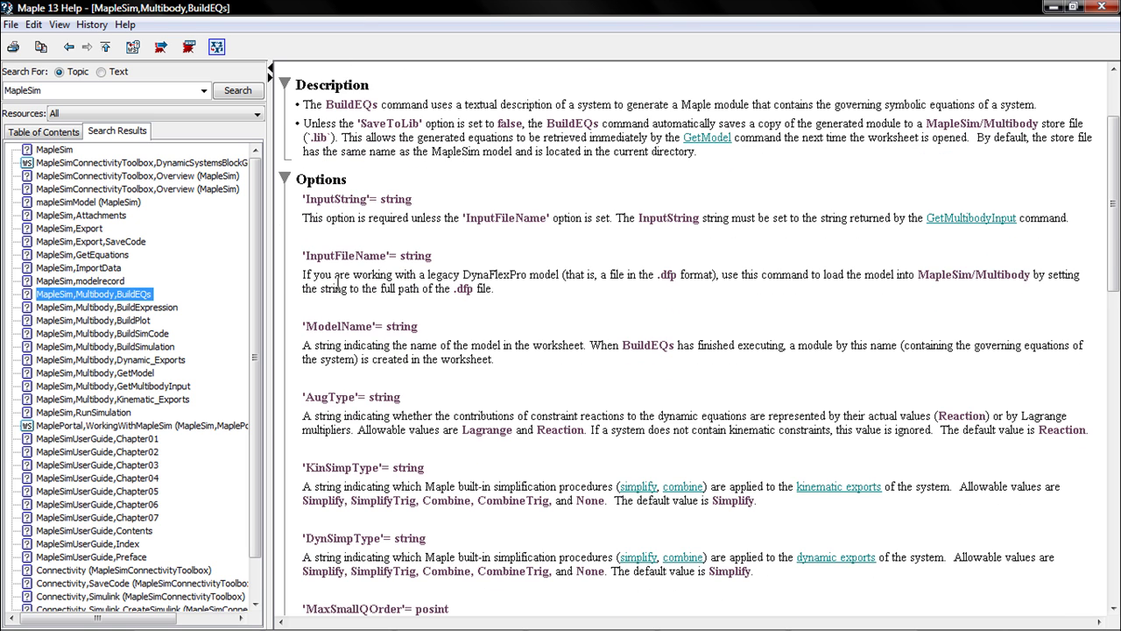
scroll(337, 284, down, 1)
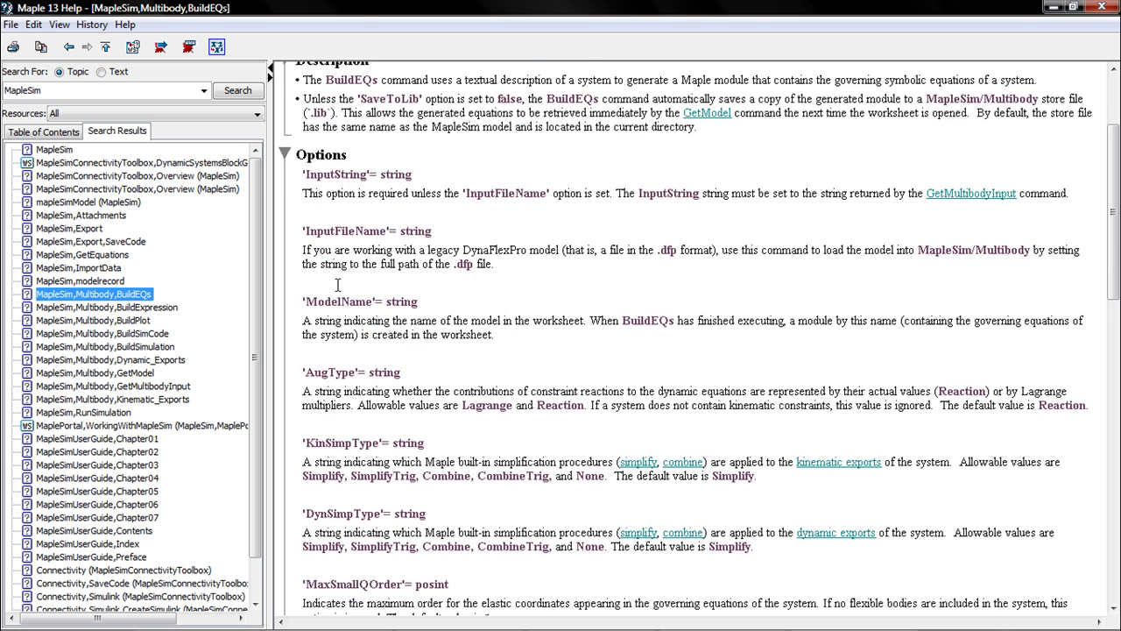
scroll(337, 285, down, 1)
scroll(336, 284, down, 1)
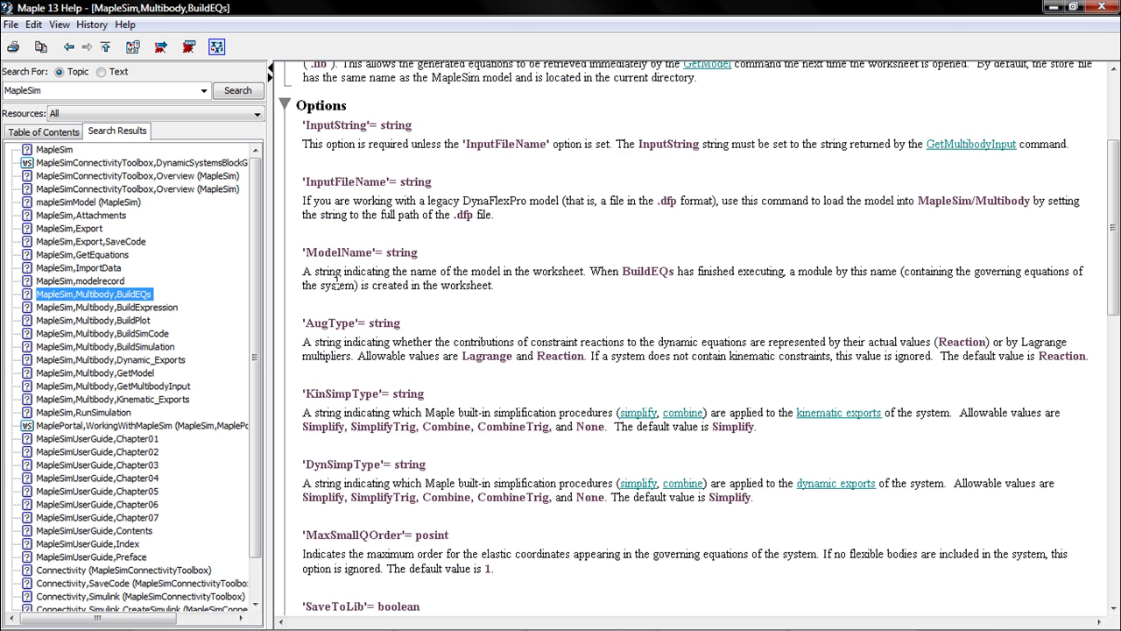
scroll(336, 284, down, 1)
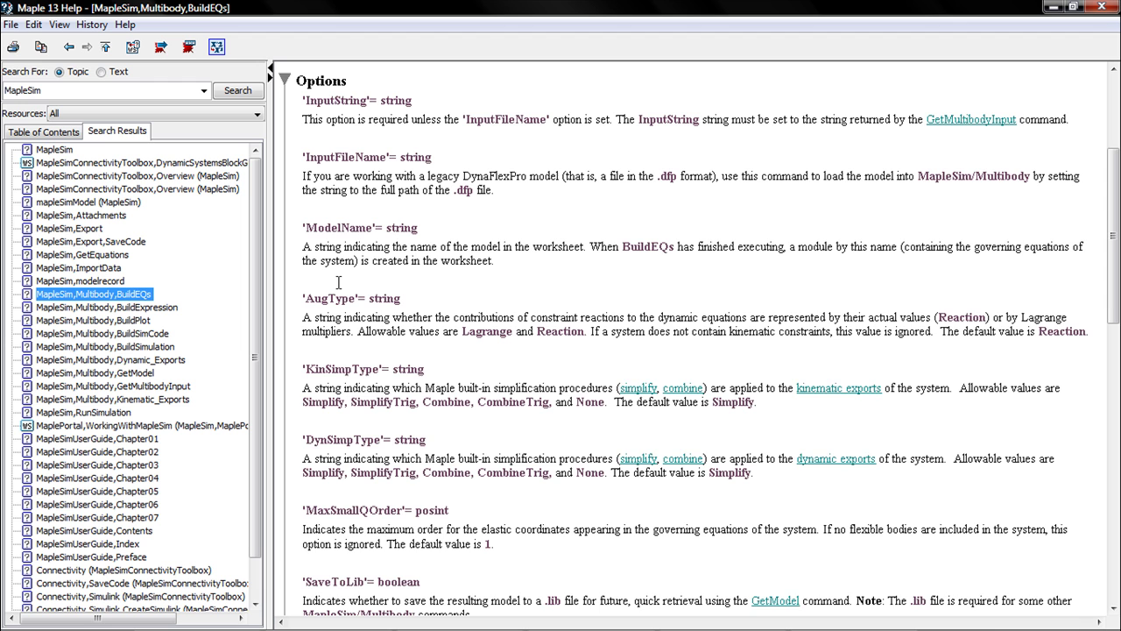
scroll(337, 283, down, 1)
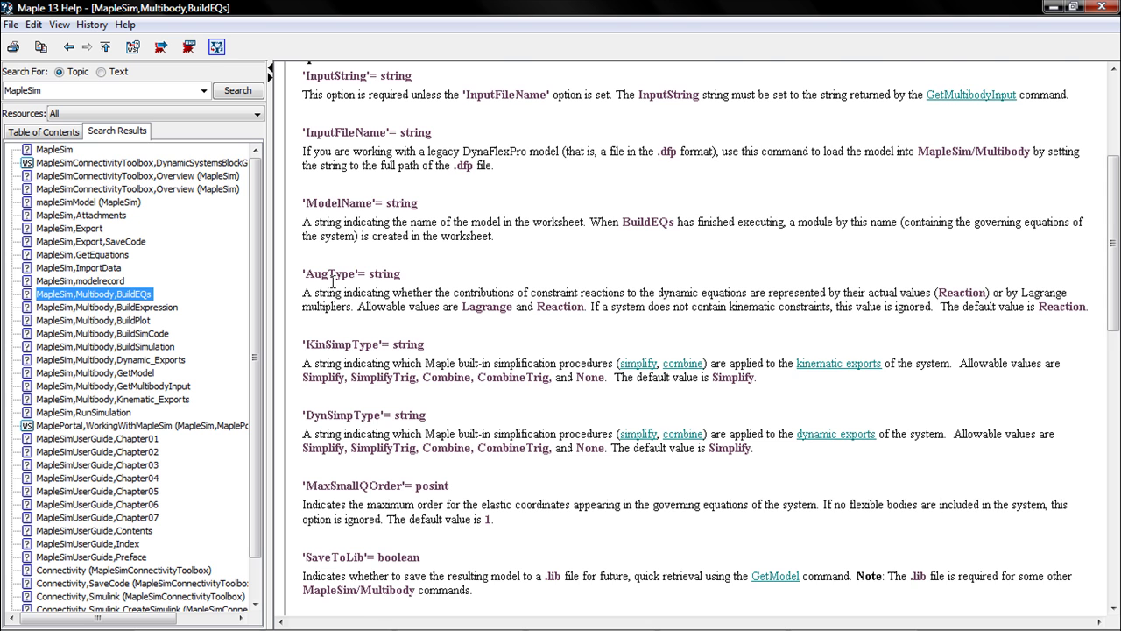
scroll(332, 282, down, 1)
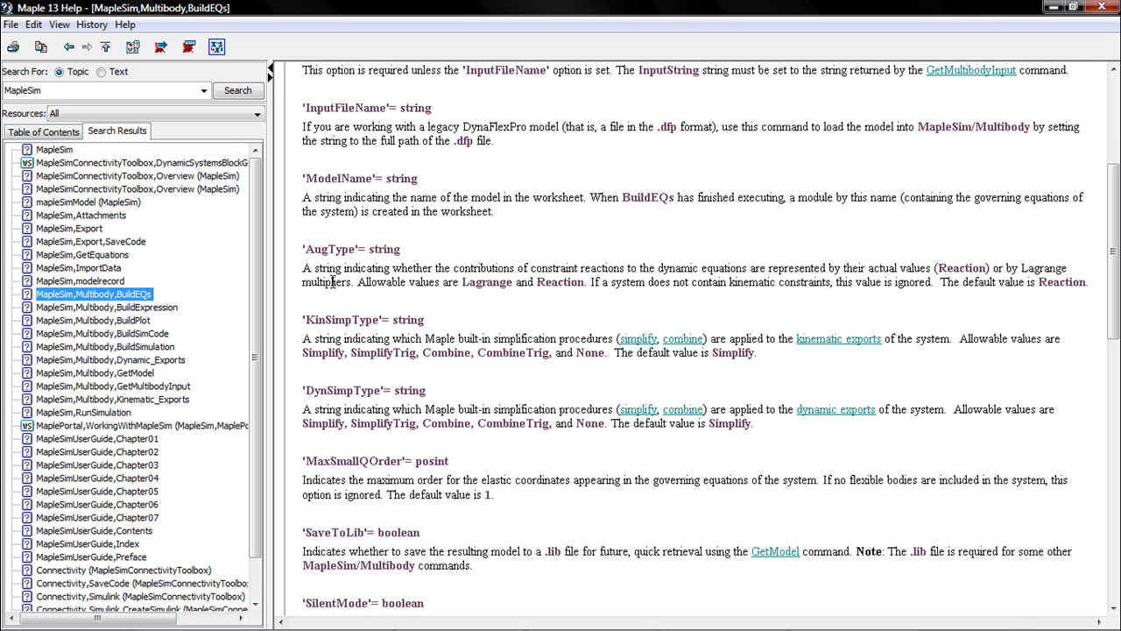
scroll(333, 282, down, 1)
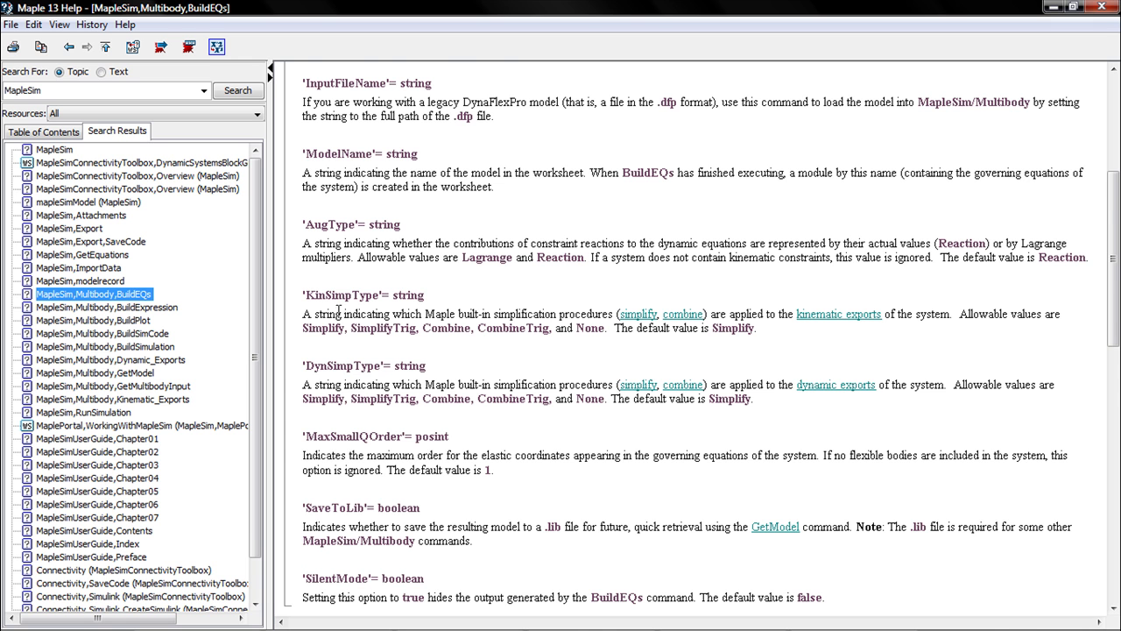
scroll(338, 311, down, 3)
scroll(338, 311, down, 6)
Step: Highlight the example's Simulation0 name, MapleSim:-Multibody prefix, and KinSimpType and DynSimpType options
scroll(340, 308, down, 5)
scroll(341, 306, down, 9)
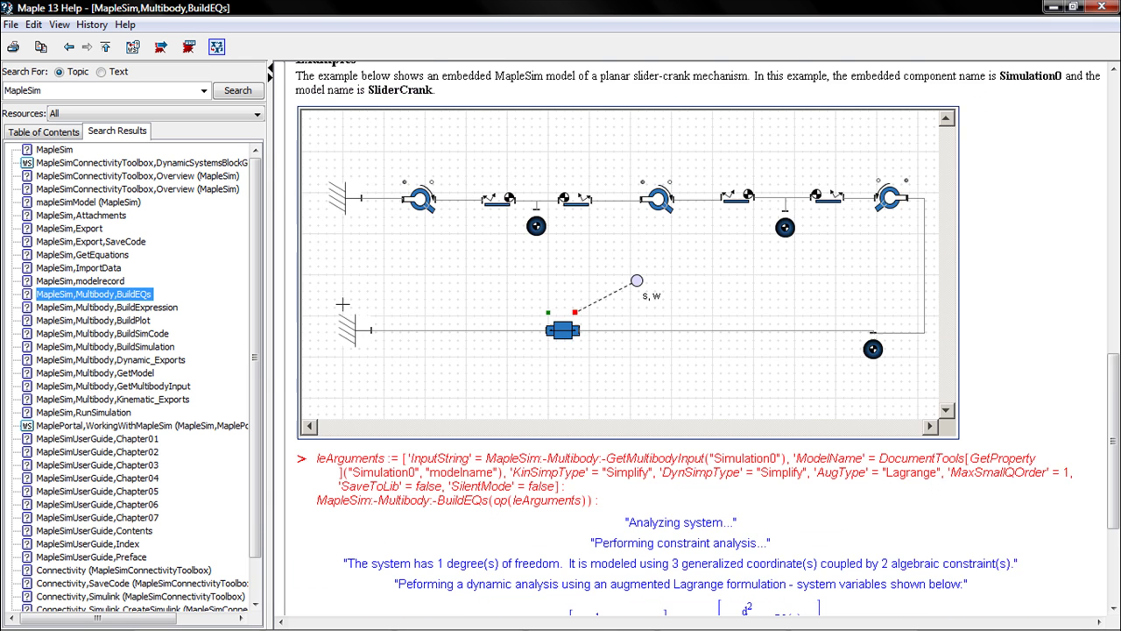
scroll(341, 304, down, 3)
scroll(342, 304, down, 4)
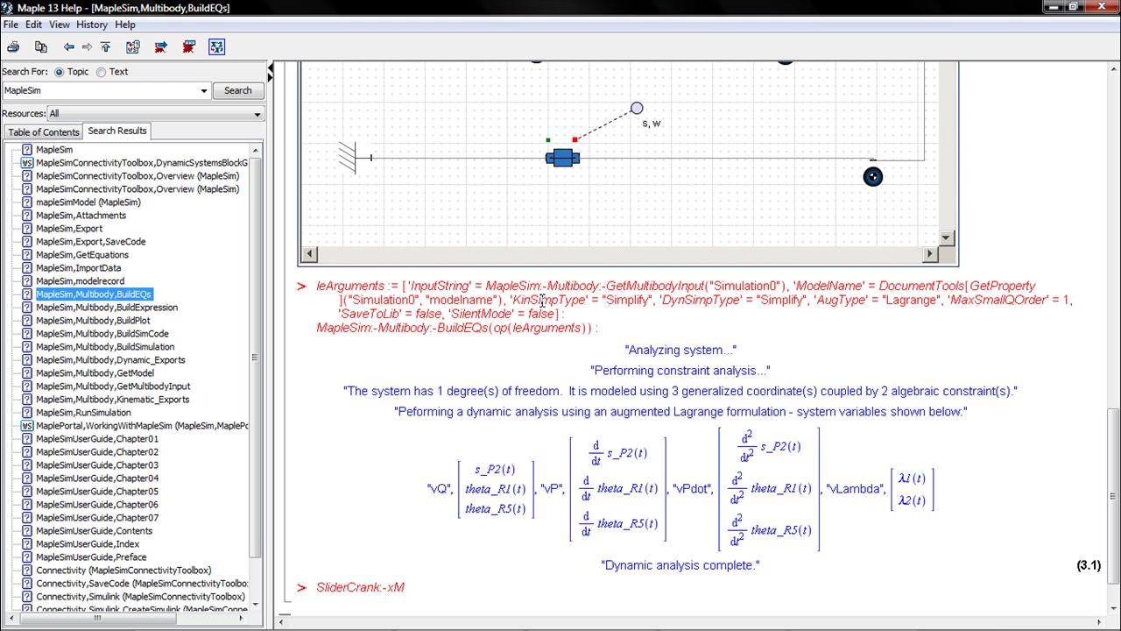
drag(713, 287, 774, 282)
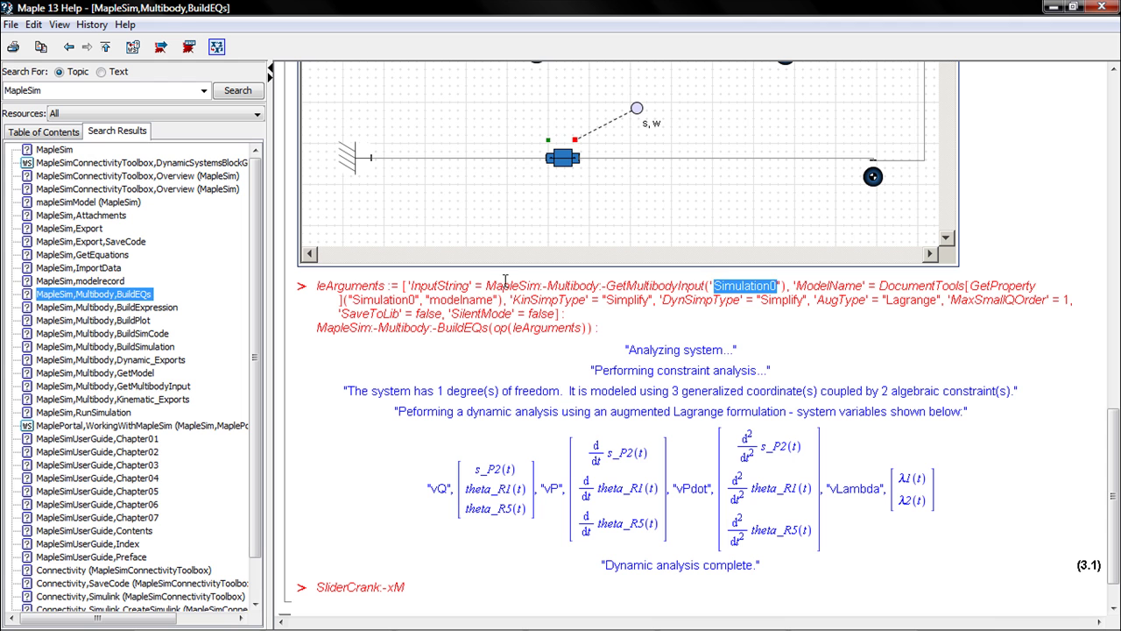
drag(499, 285, 603, 284)
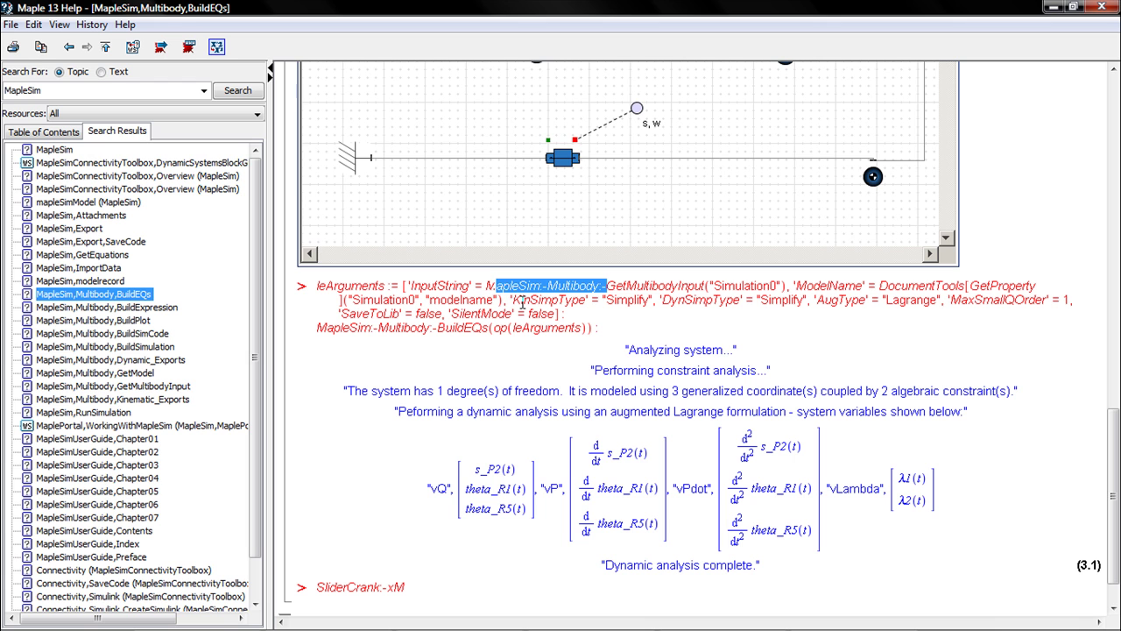
drag(523, 300, 558, 300)
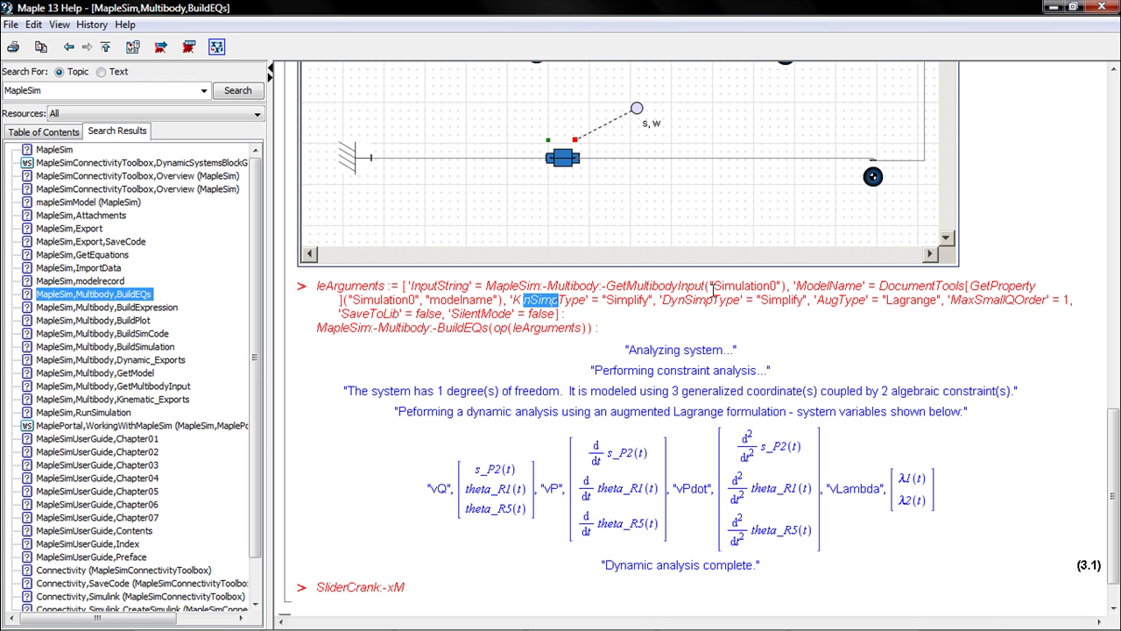
drag(671, 300, 740, 300)
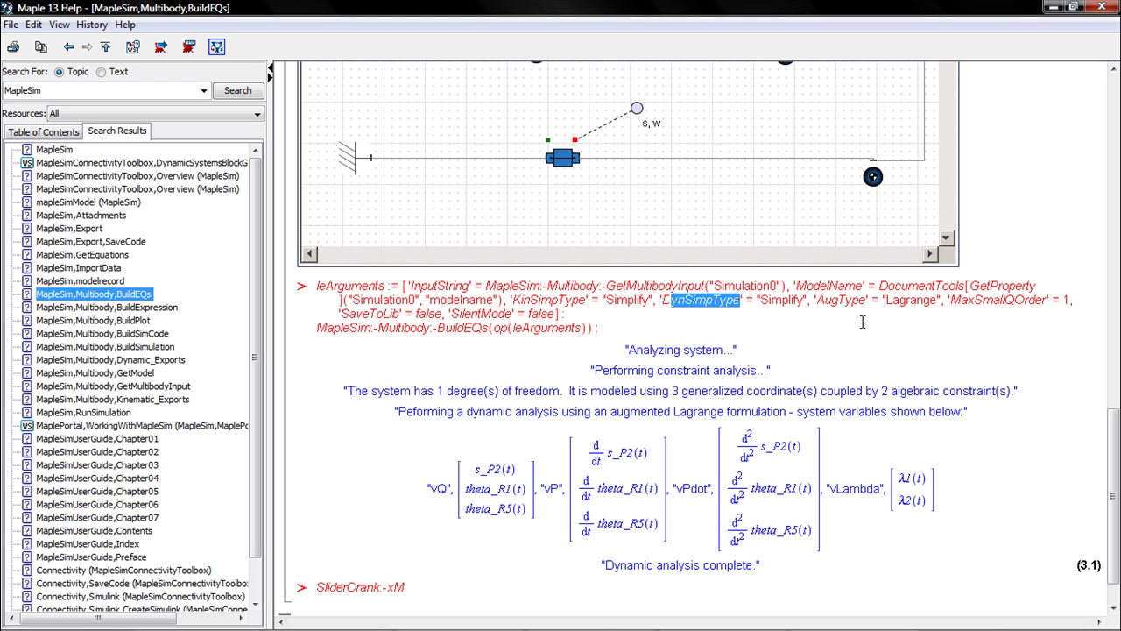
Step: Select the full leArguments and BuildEQs command lines in the help example
click(829, 302)
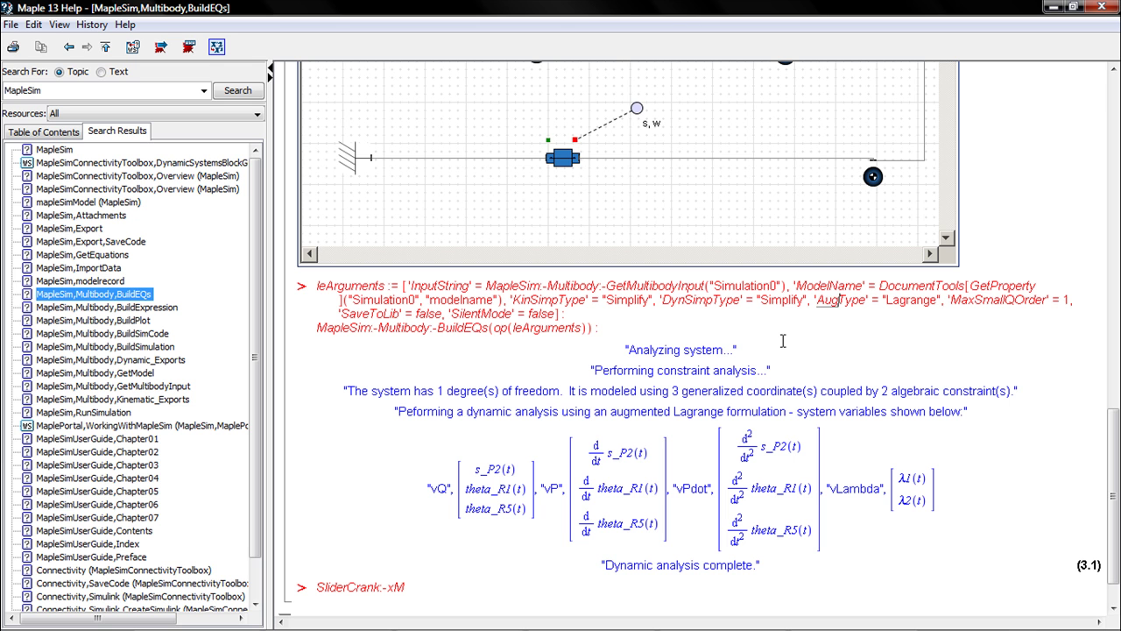
scroll(793, 342, down, 1)
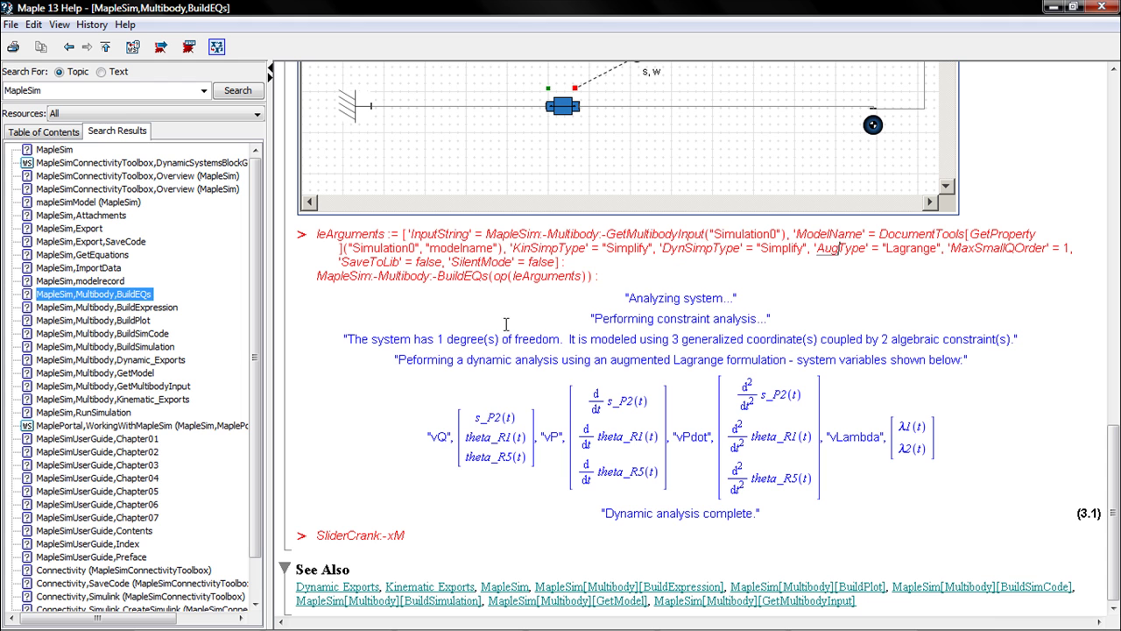
mouse_move(316, 235)
mouse_down()
mouse_move(384, 235)
mouse_move(576, 277)
mouse_up()
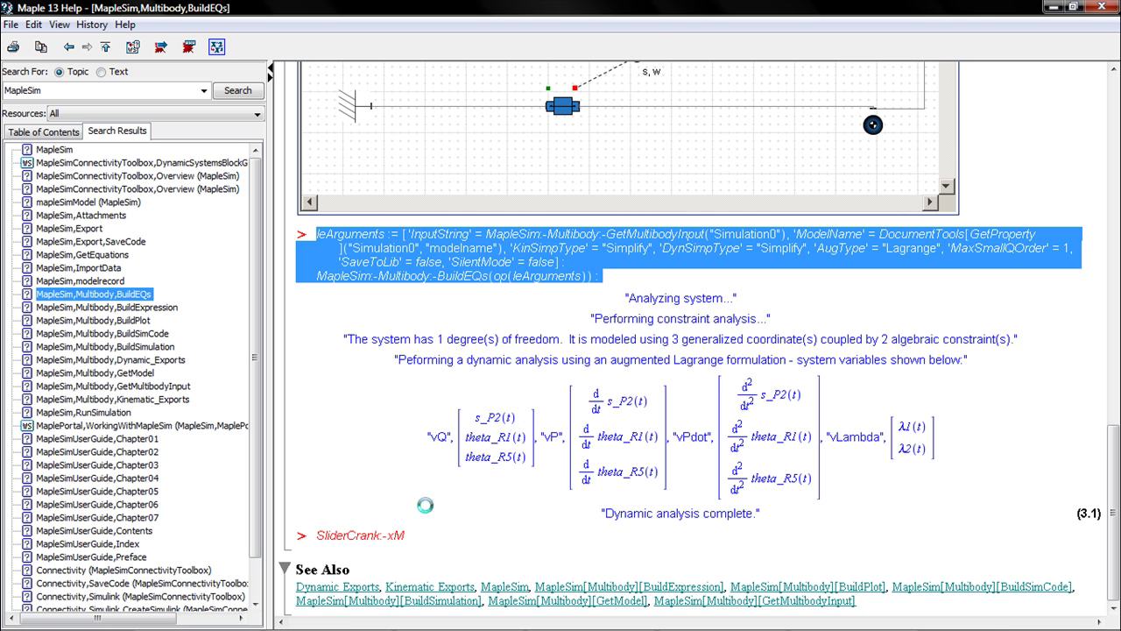
Step: Insert a MapleSim component (Simulation0) into test.mw from the Components palette and open its options
click(561, 624)
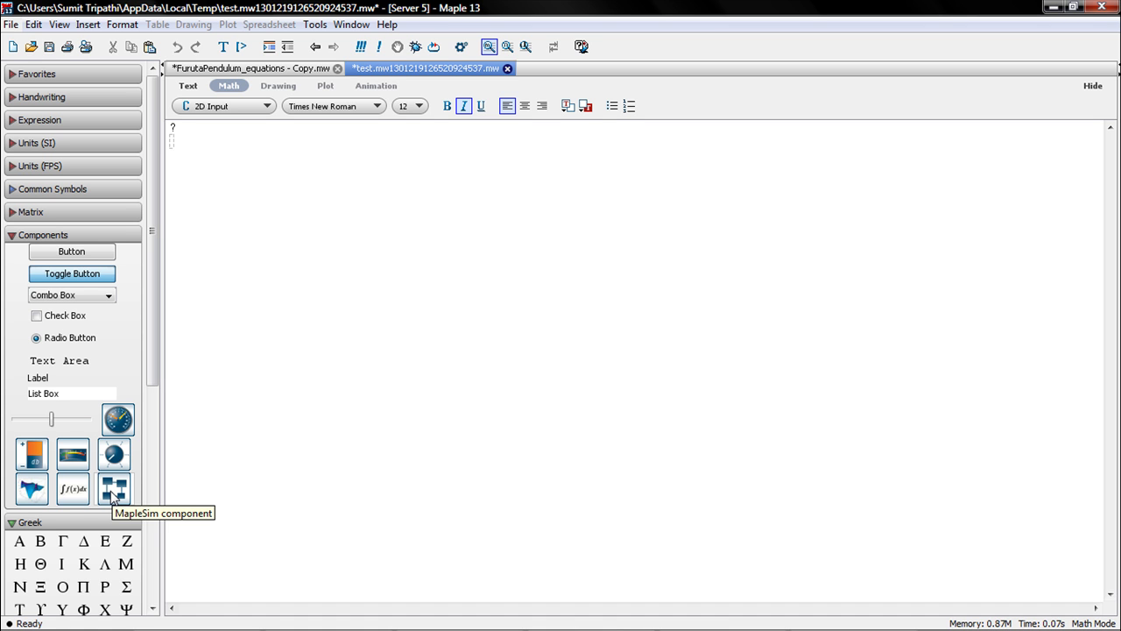
click(112, 495)
right_click(384, 226)
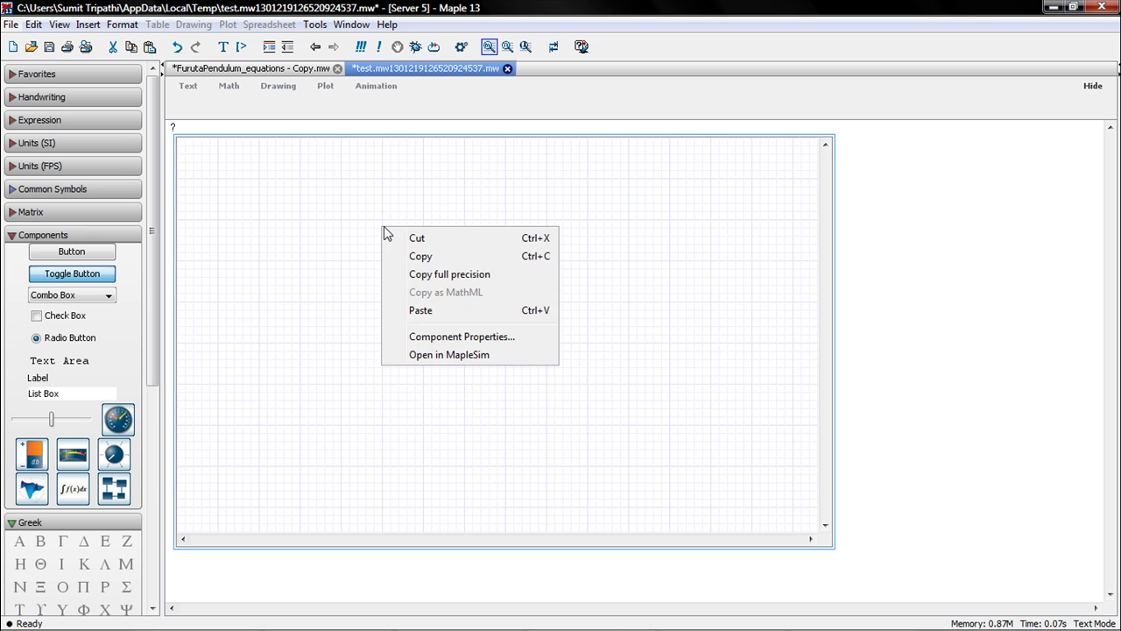
Step: Link the MapleSim component to FurutaPendulum_equations - Copy.msim through its properties
click(443, 338)
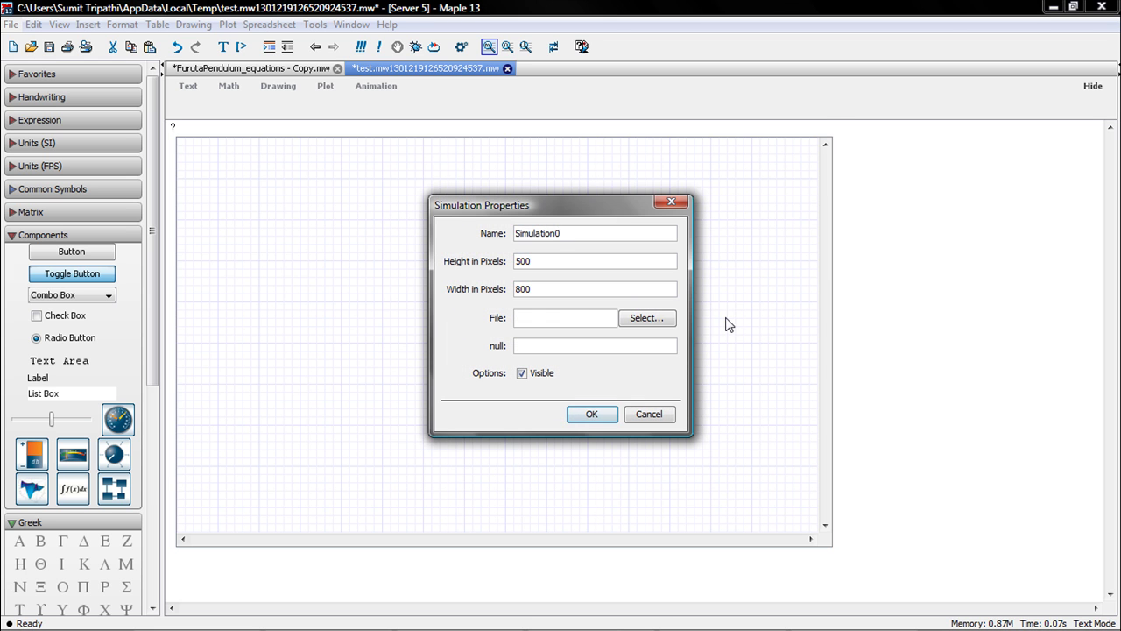
click(647, 321)
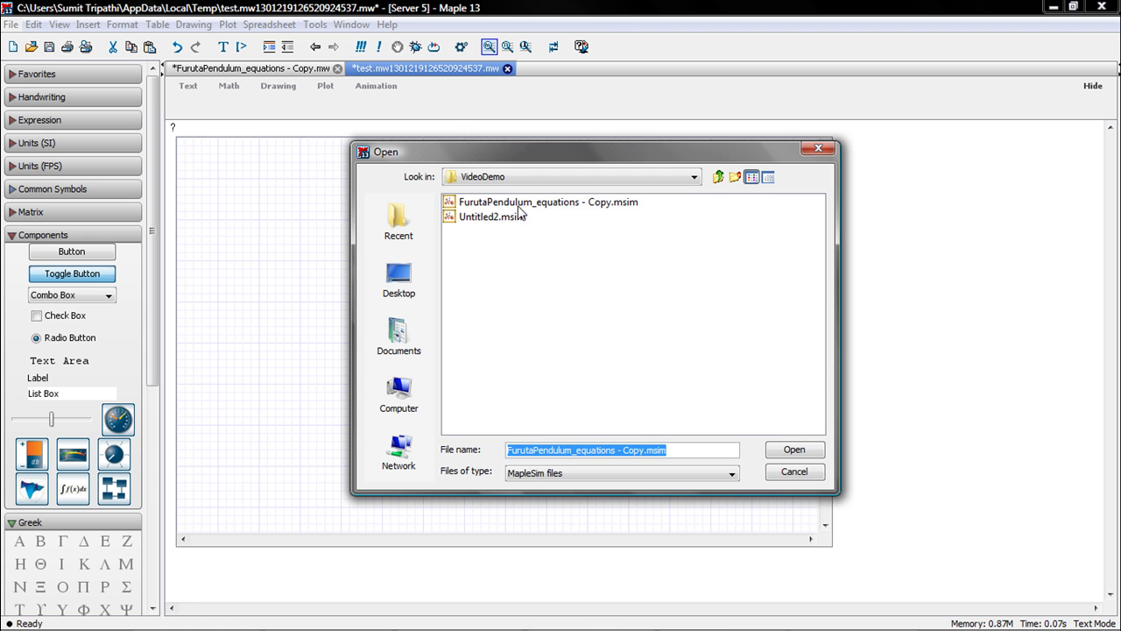
click(519, 207)
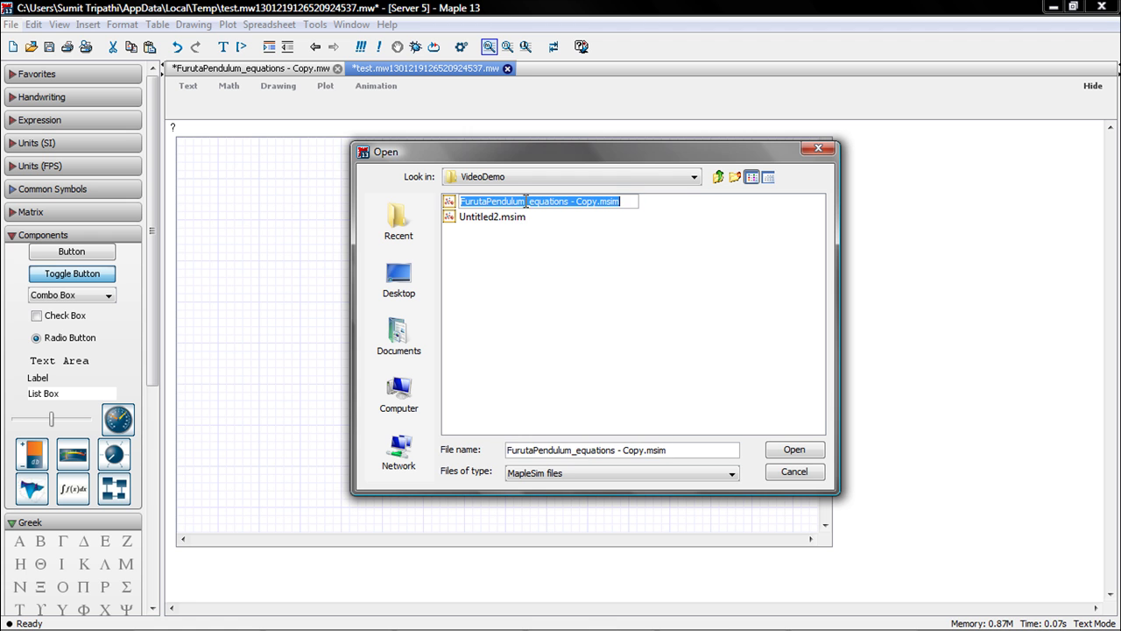
click(794, 450)
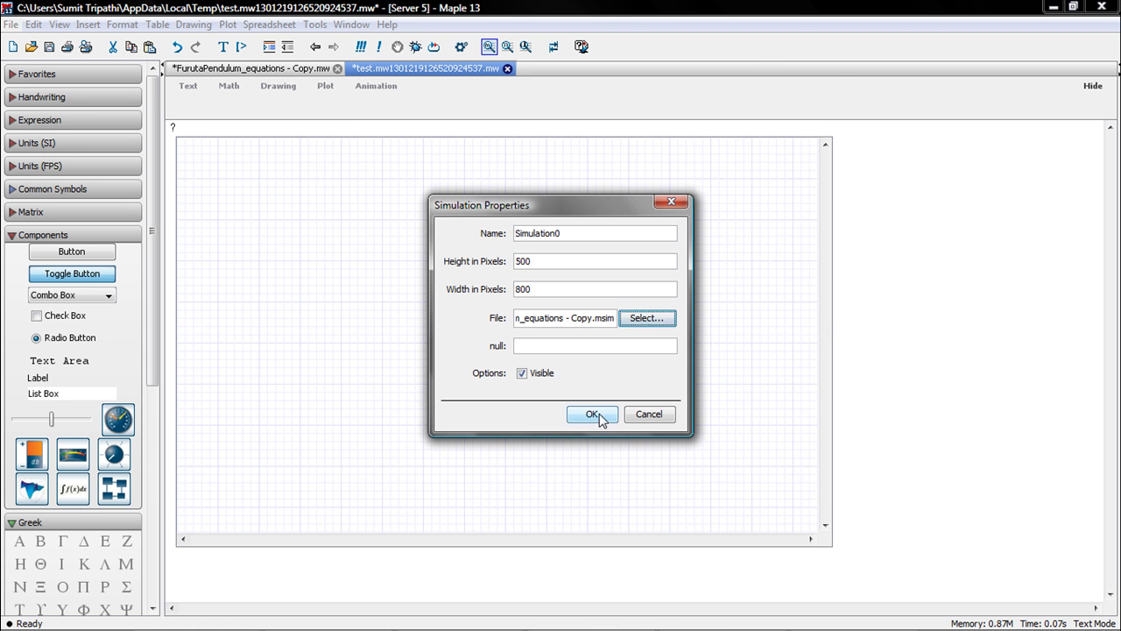
click(592, 414)
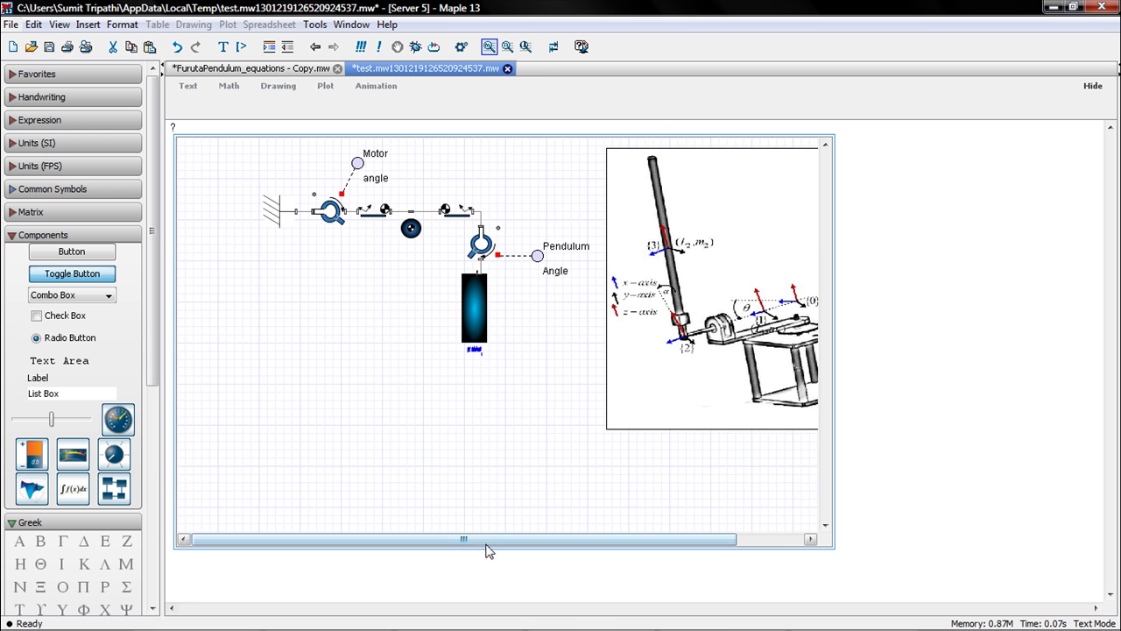
Step: Paste the BuildEQs command below the component, remove its trailing colon, and change modelname to filename
click(197, 571)
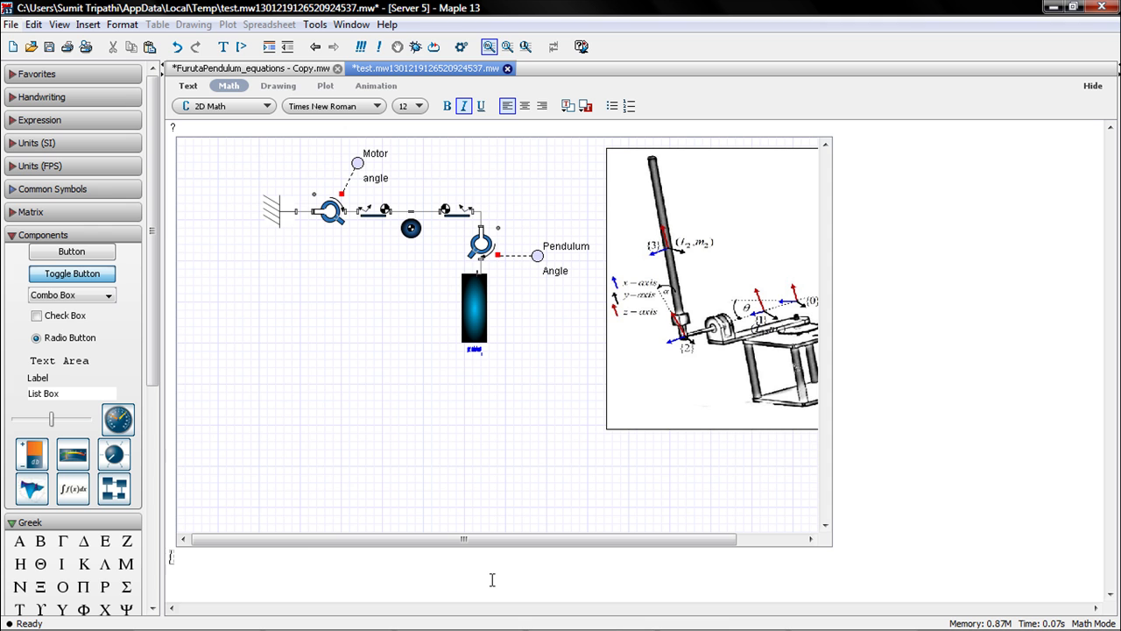
text(leArguments := ['InputString' = MapleSim:-Multibody:-GetMultibodyInput("Simulation0"), 'ModelName' = DocumentTools[GetProperty]("Simulation0", "modelname"), 'KinSimpType' = "Simplify", 'DynSimpType' = "Simplify", 'AugType' = "Lagrange", 'MaxSmallQOrder' = 1, 'SaveToLib' = false, 'SilentMode' = false] : MapleSim:-Multibody:-BuildEQs(op(leArguments)) :)
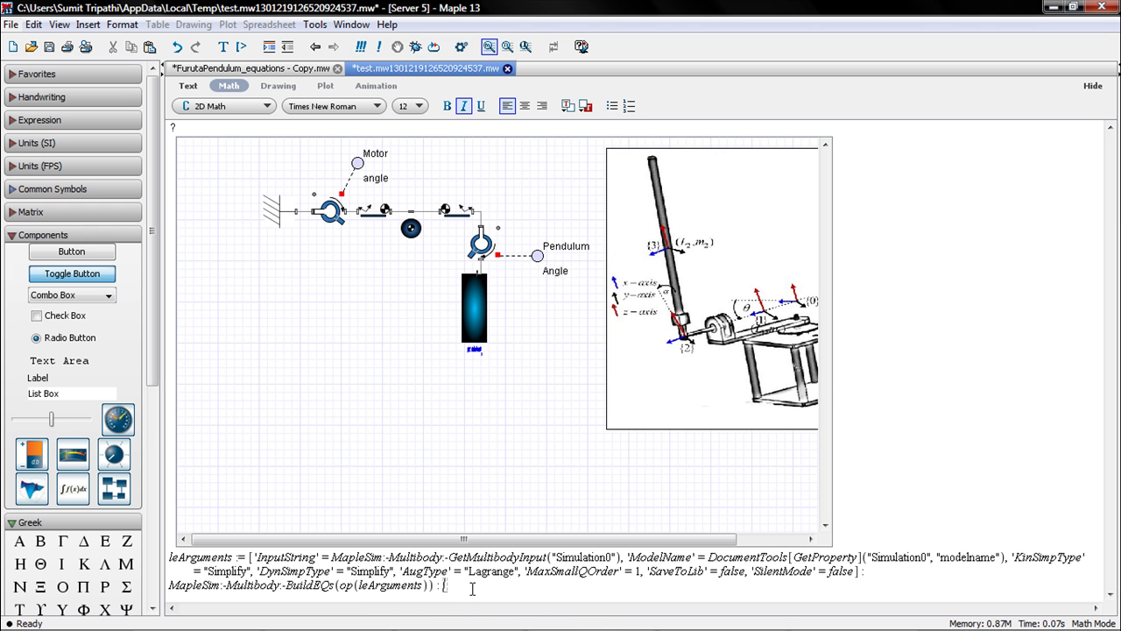
key(BackSpace)
drag(941, 557, 970, 557)
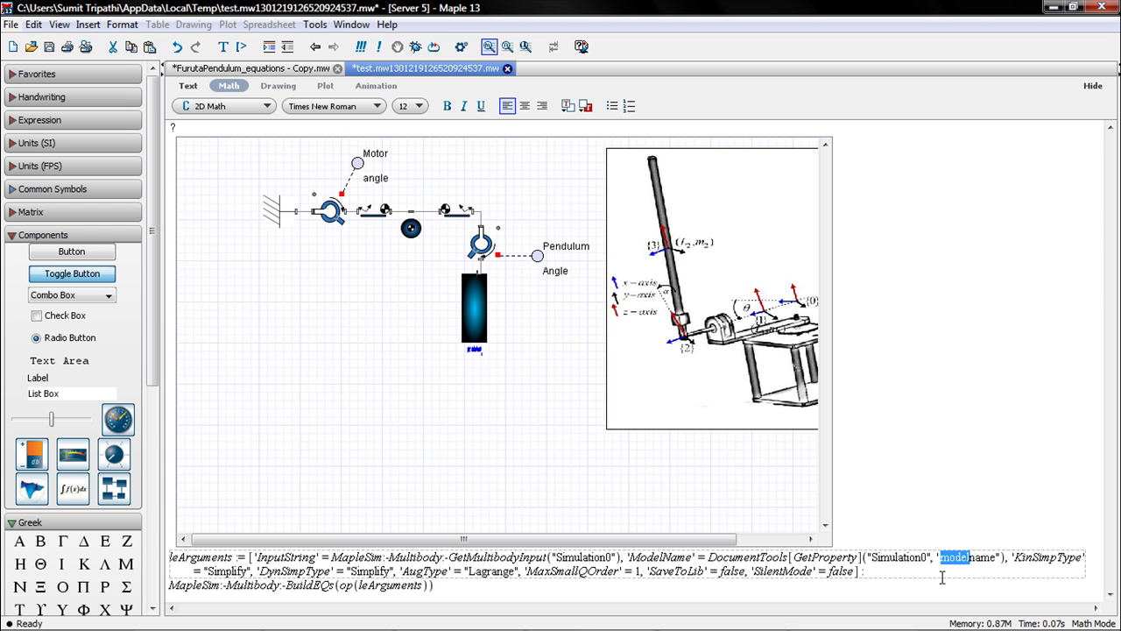
text(file)
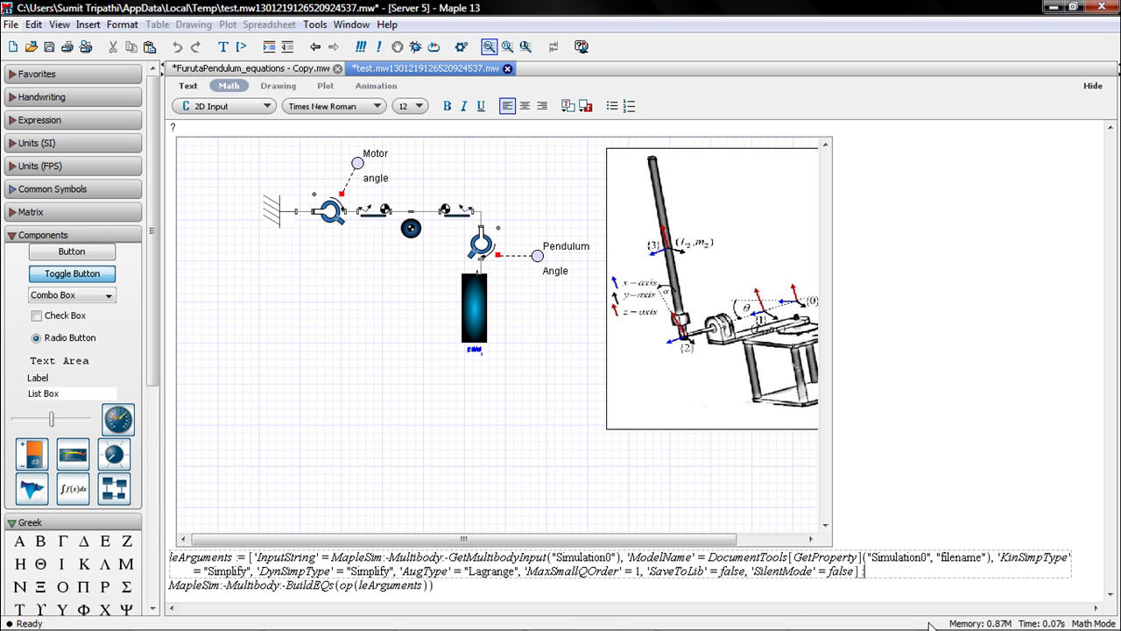
click(422, 585)
mouse_move(591, 628)
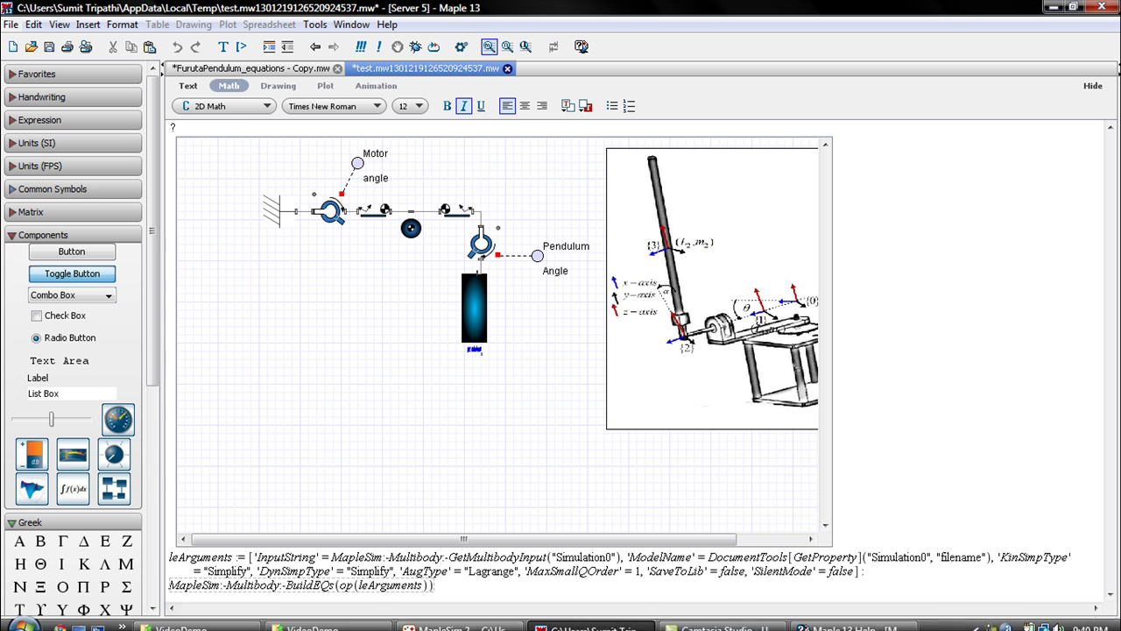
Step: Run BuildEQs and review the vQ, vP and vPdot vectors in output (1)
key(Return)
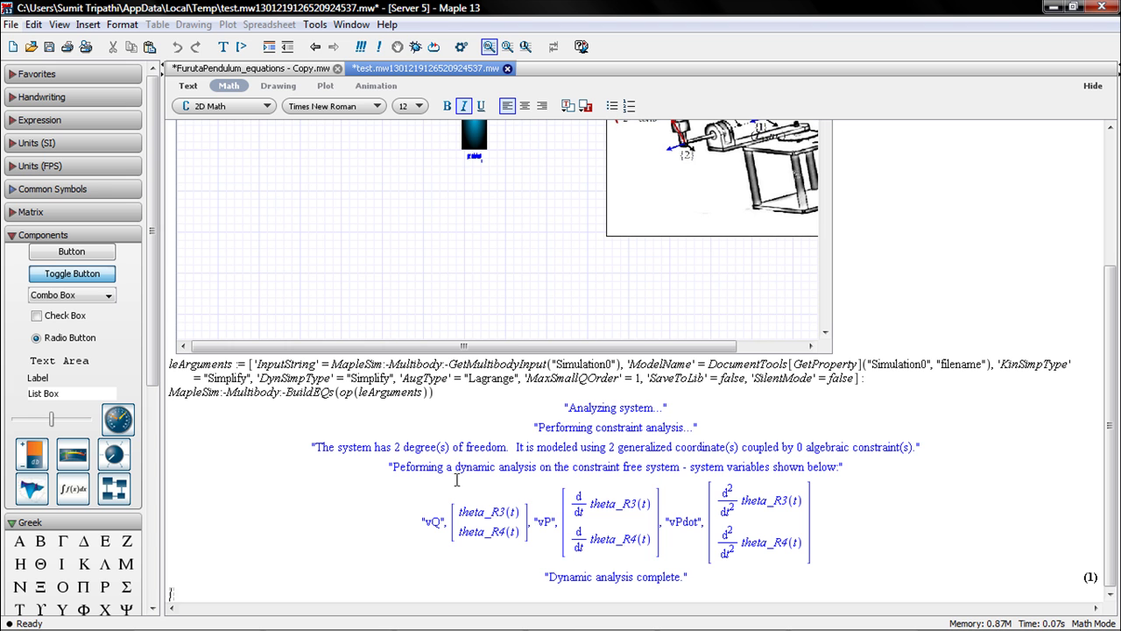
drag(462, 510, 513, 532)
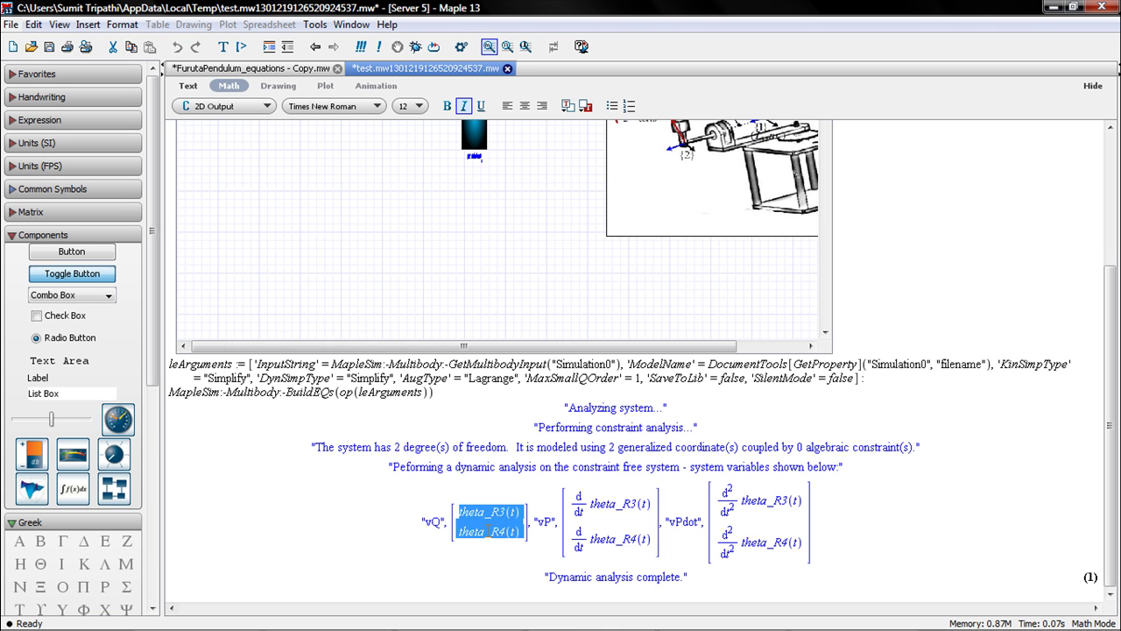
mouse_move(459, 512)
mouse_down()
mouse_move(500, 512)
mouse_move(507, 531)
mouse_up()
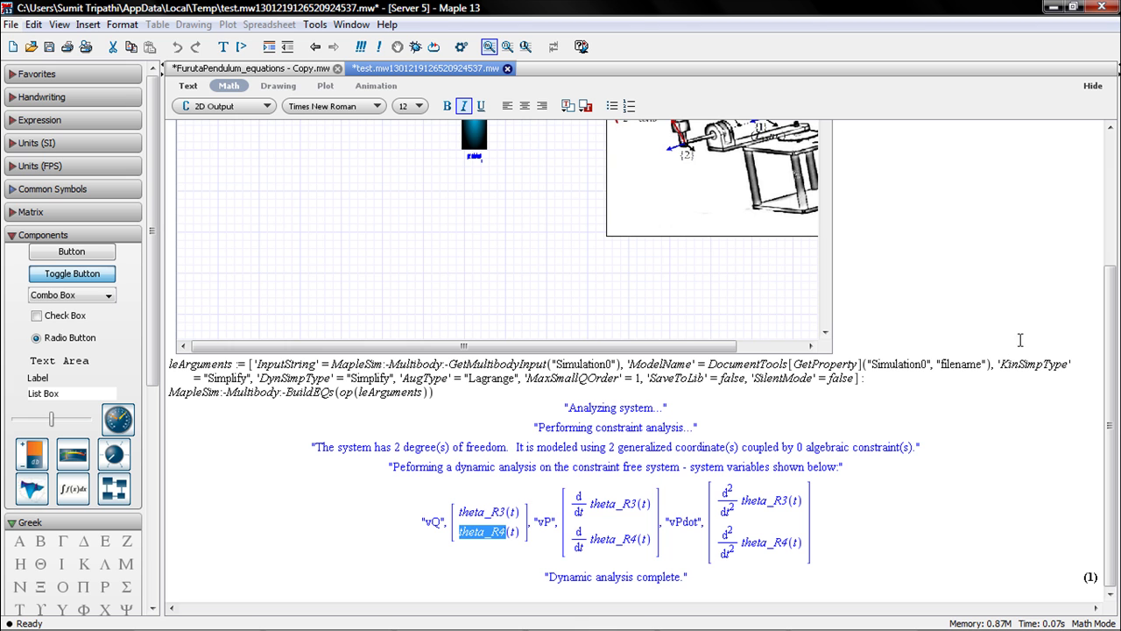
drag(568, 493, 664, 527)
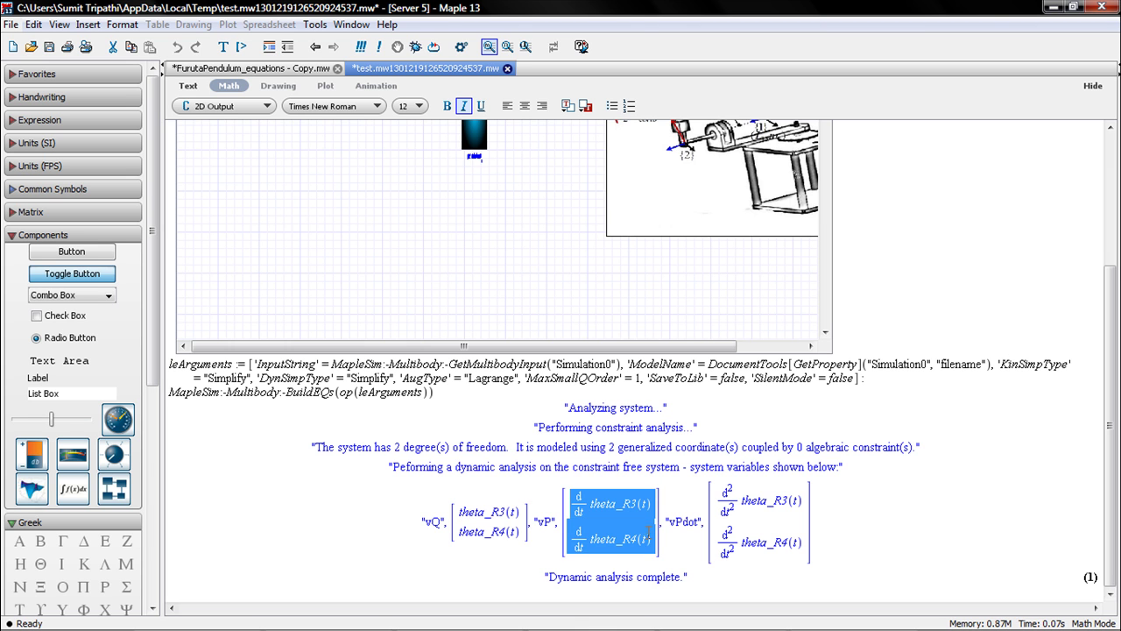
drag(726, 493, 806, 553)
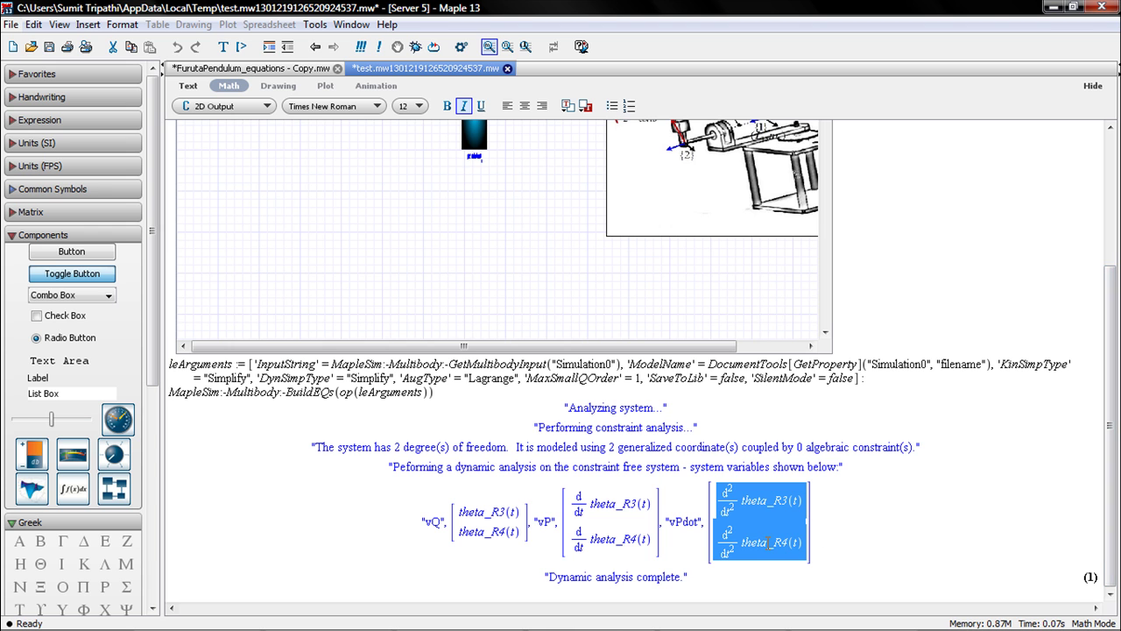
click(309, 584)
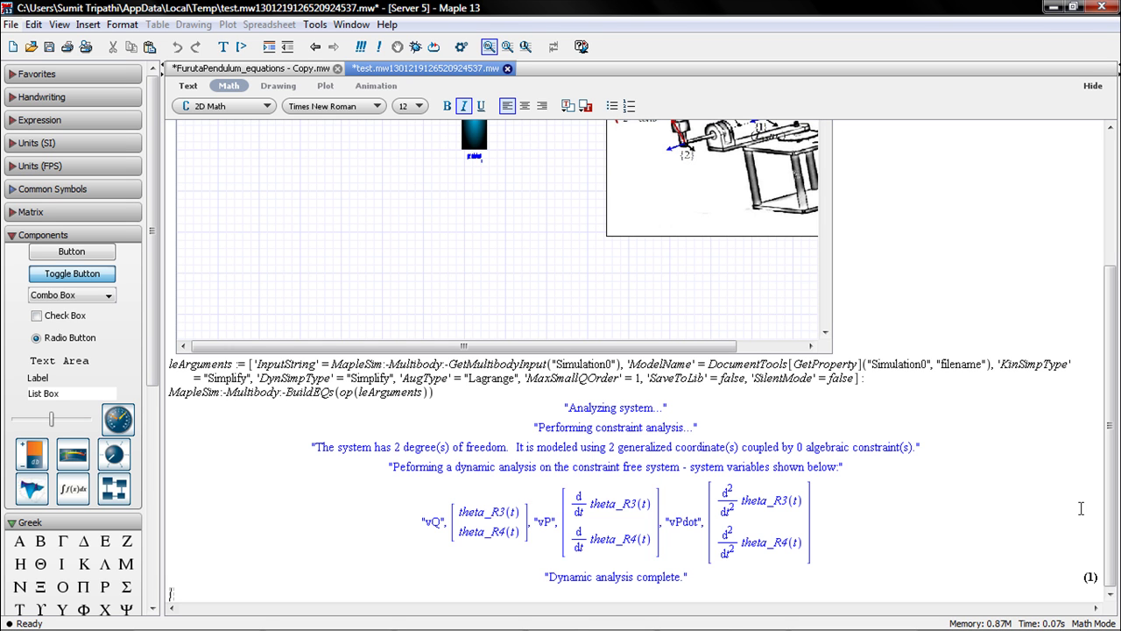
Step: Load DocumentTools and set file := GetProperty("Simulation0", "filename"), highlighting the returned .msim path
text(wi)
text(th()
text(Do)
text(cumen)
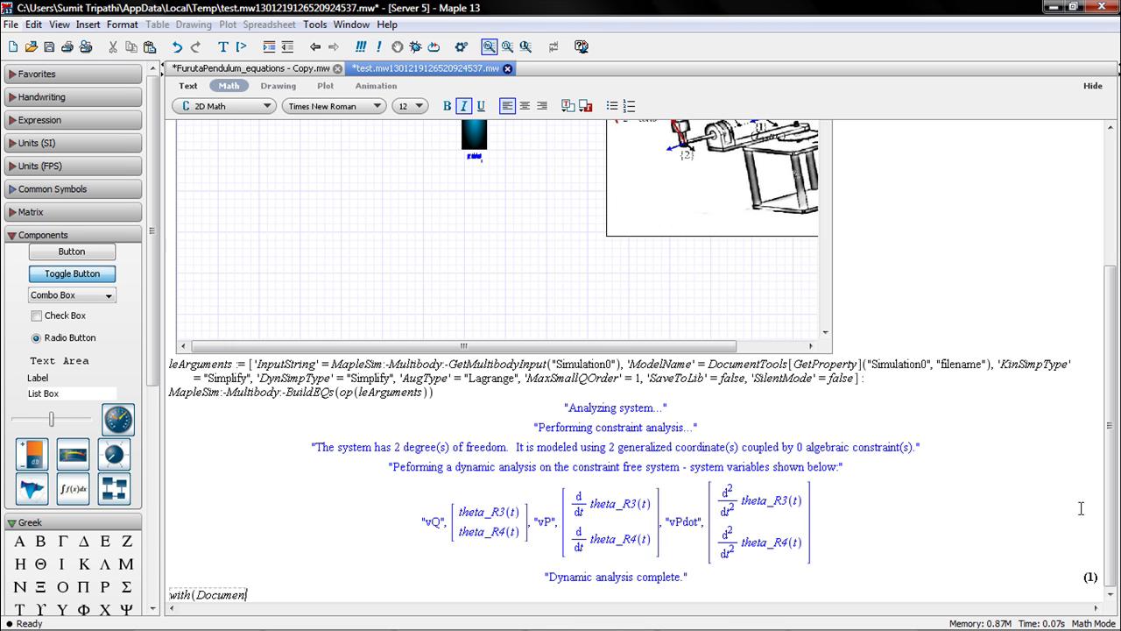
text(tToo)
text(ls))
key(Return)
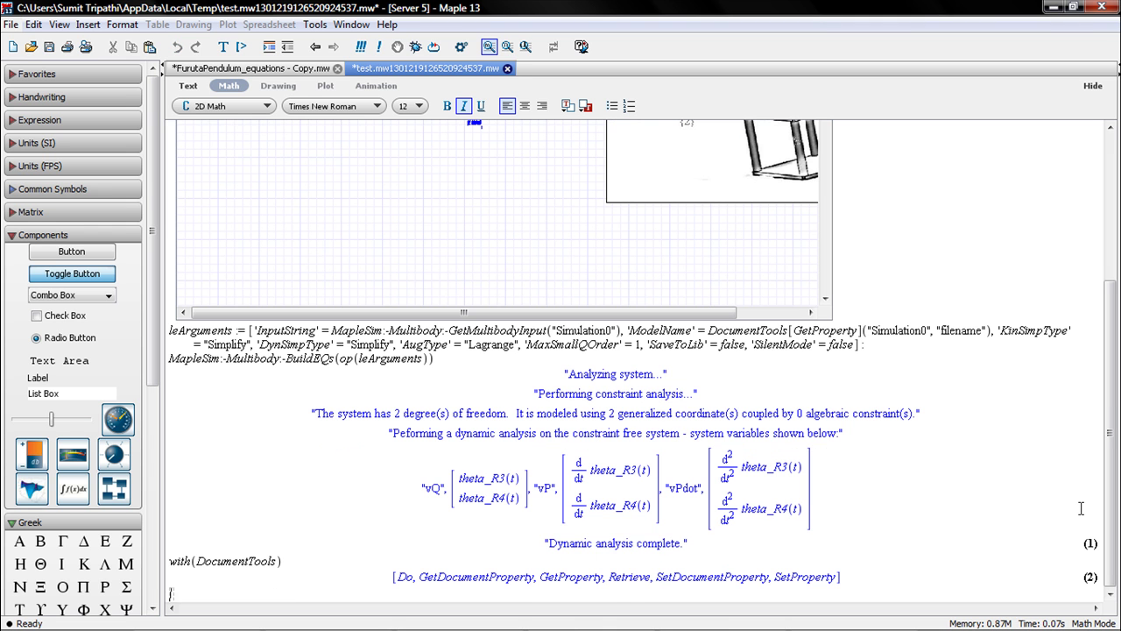
text(f)
text(ile :)
text(= )
text(Get)
text(P)
text(ropert)
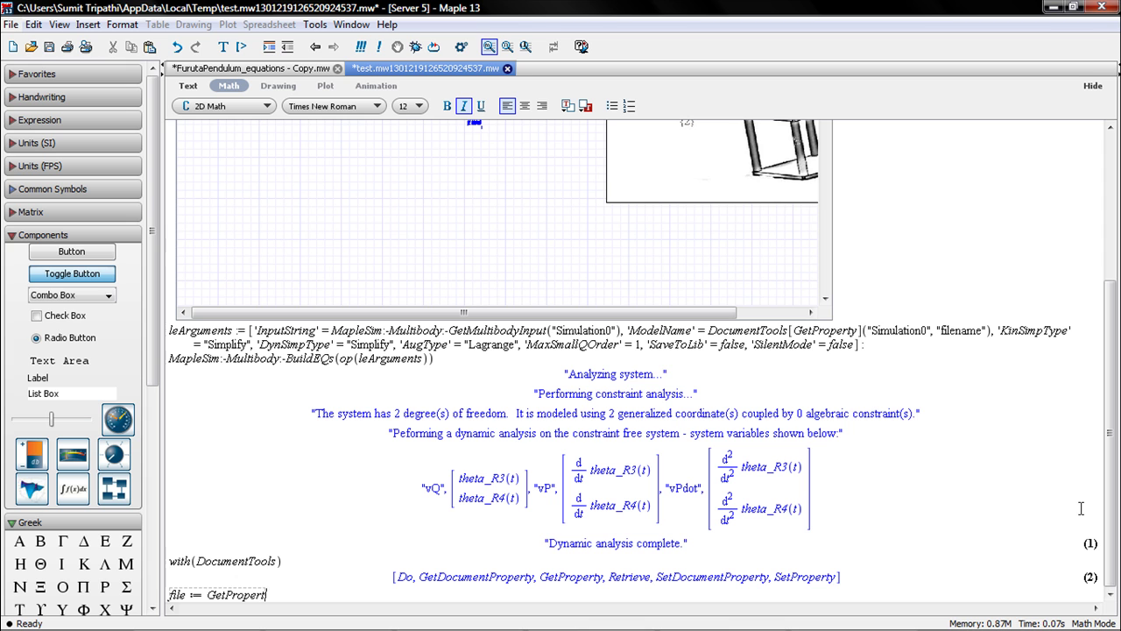
text(y()
text("S)
text(imulat)
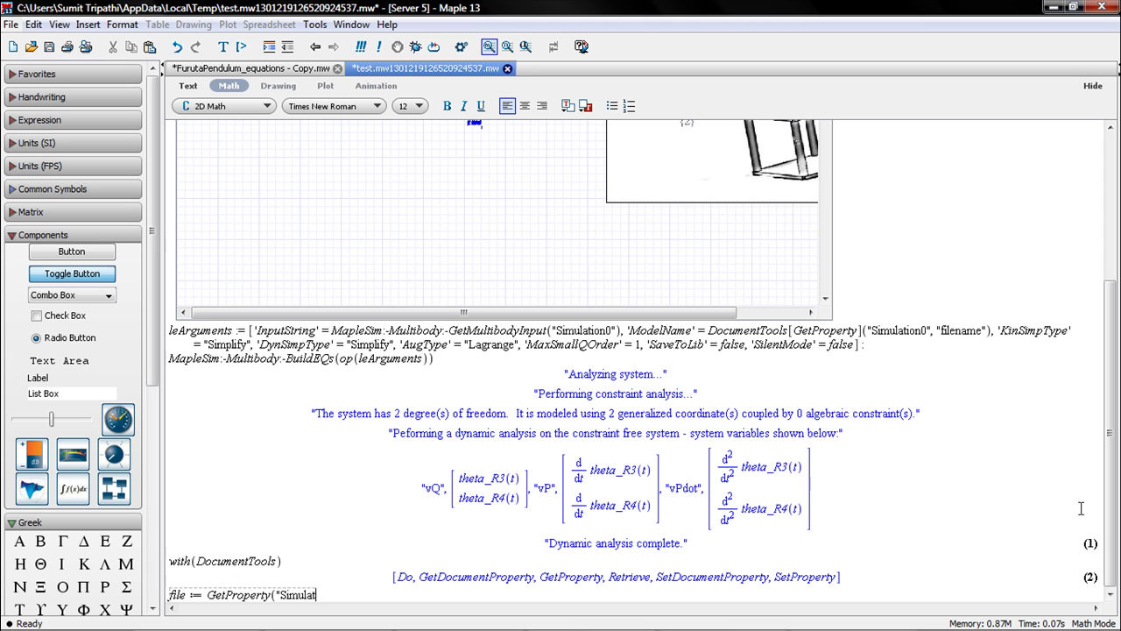
text(ion)
text(0)
text(", ")
text(fi)
text(lename)
text(");)
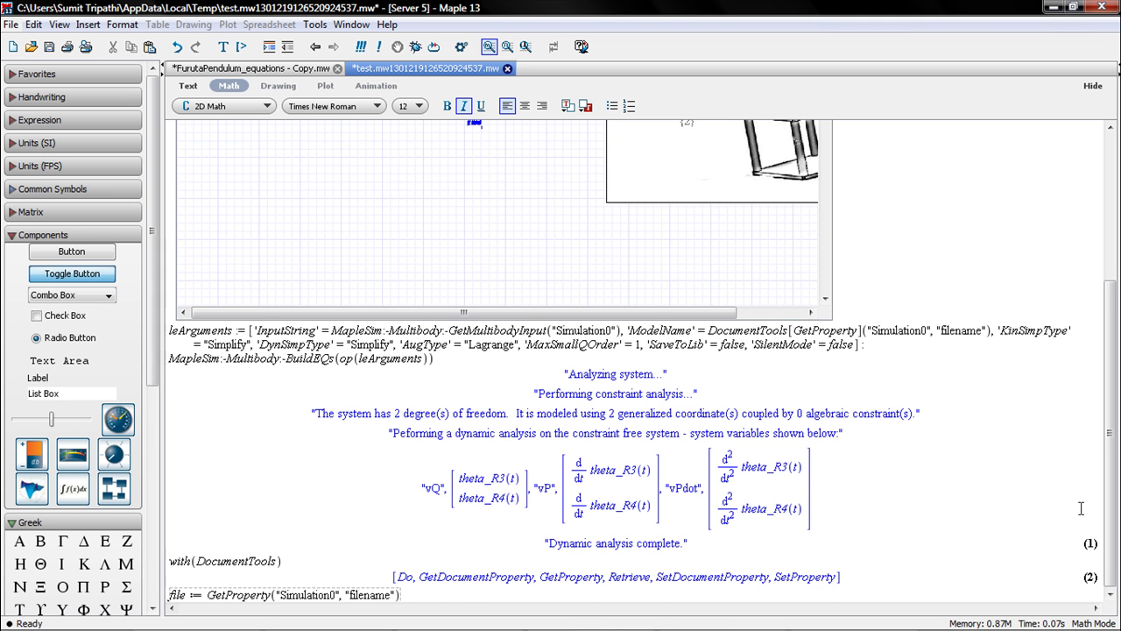
key(Return)
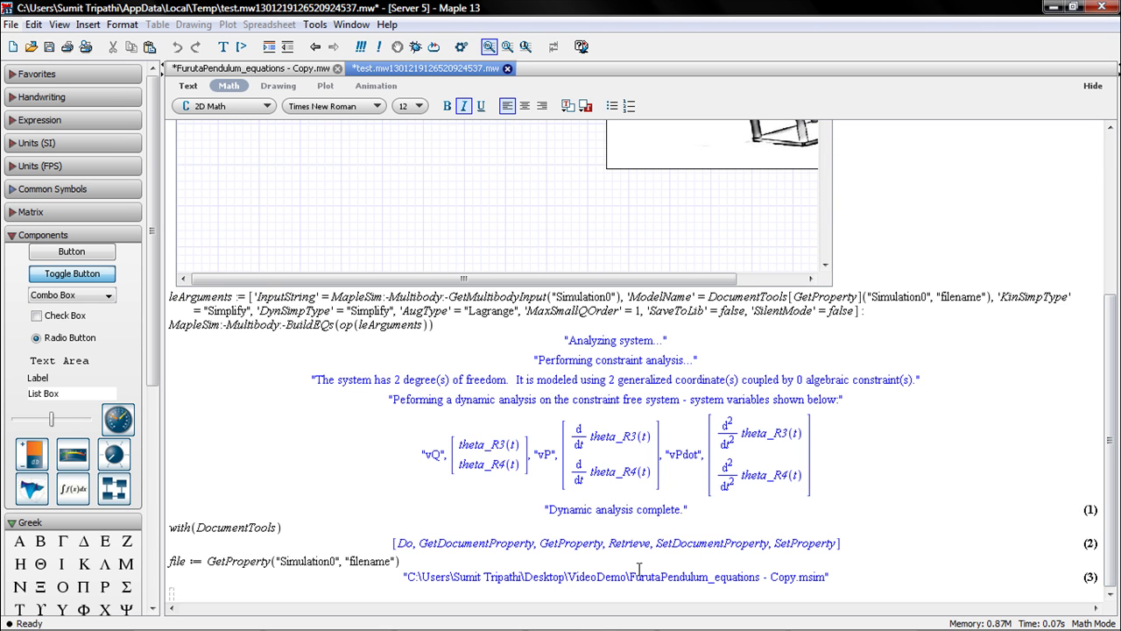
drag(626, 579, 810, 577)
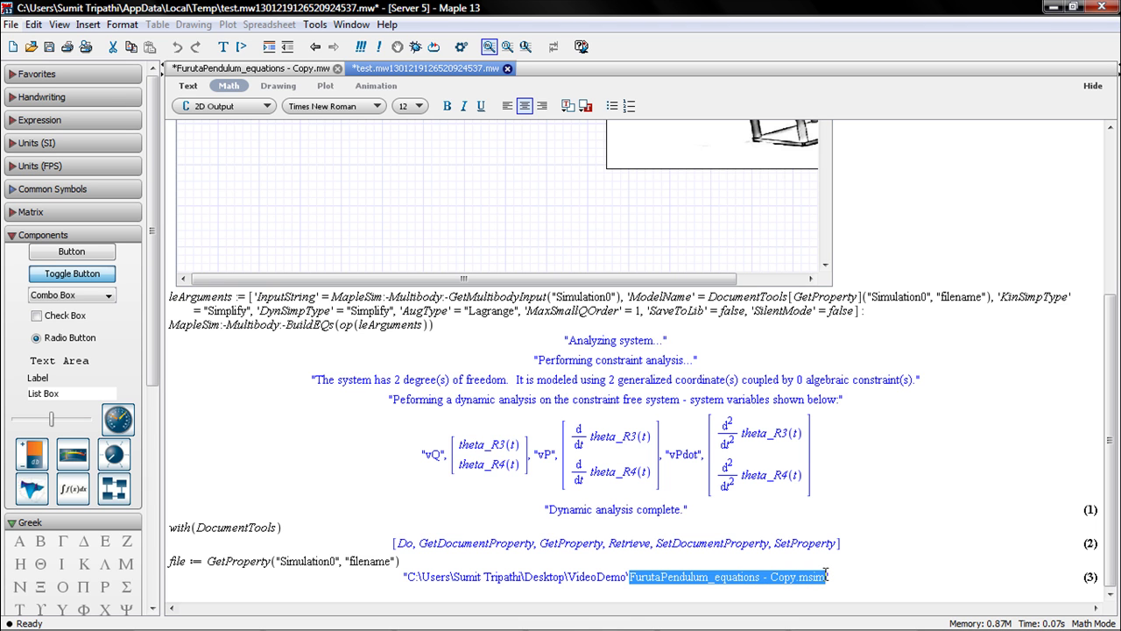
drag(811, 577, 826, 576)
click(178, 595)
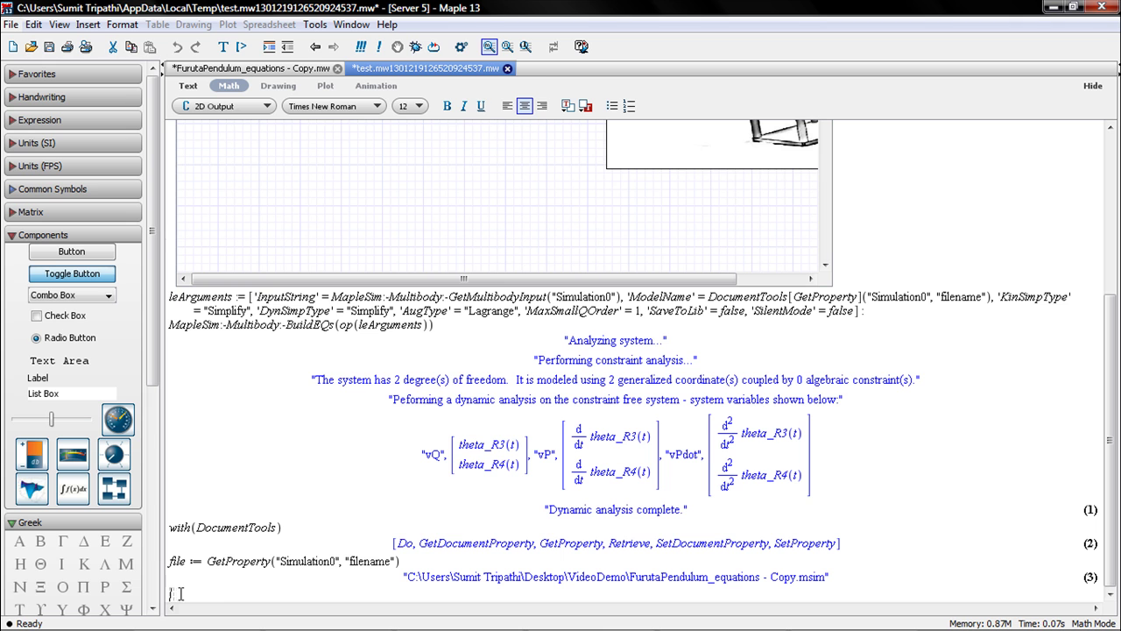
Step: Assign file1 := convert(file, name) and start the M := file1:-xM line
text(file1:=)
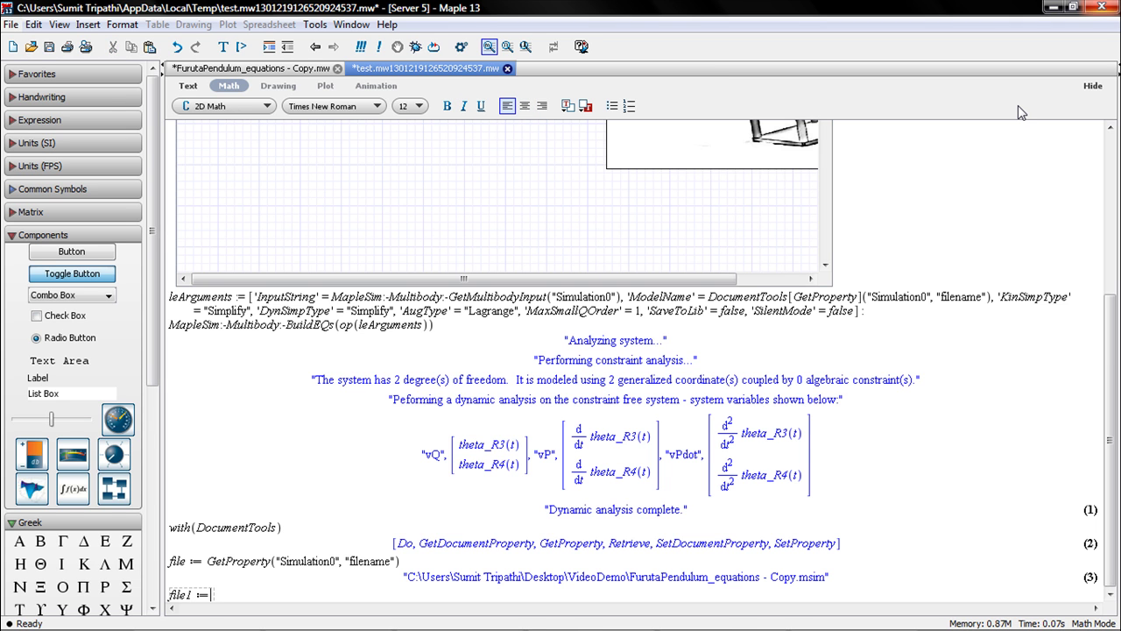
text(convert)
text(()
text(file)
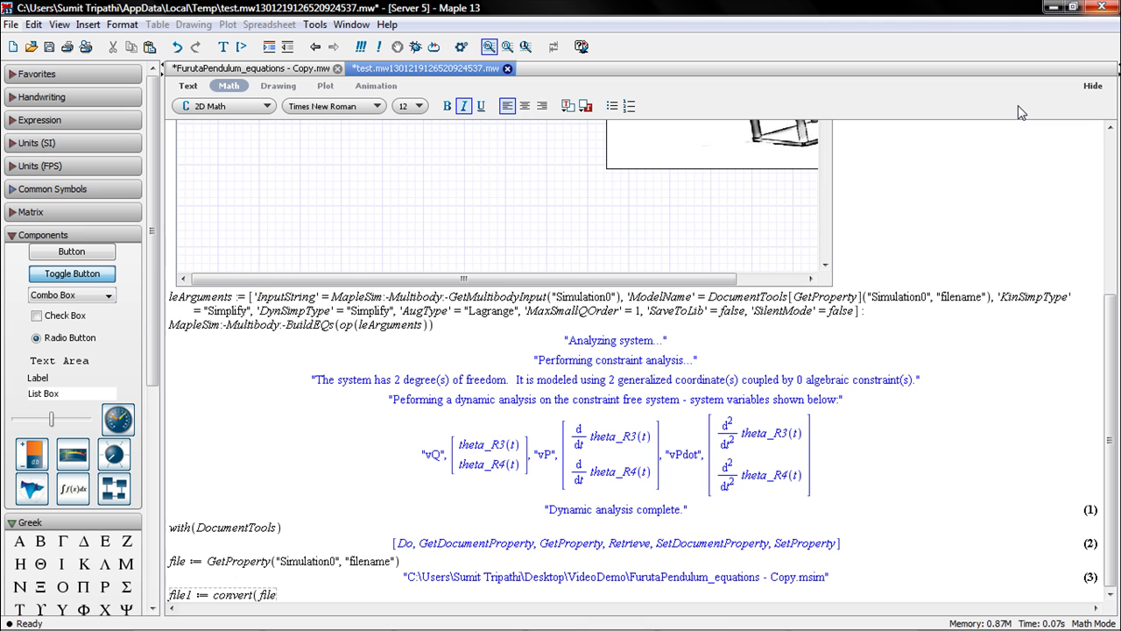
text(1)
key(BackSpace)
text(, name)
text())
key(Return)
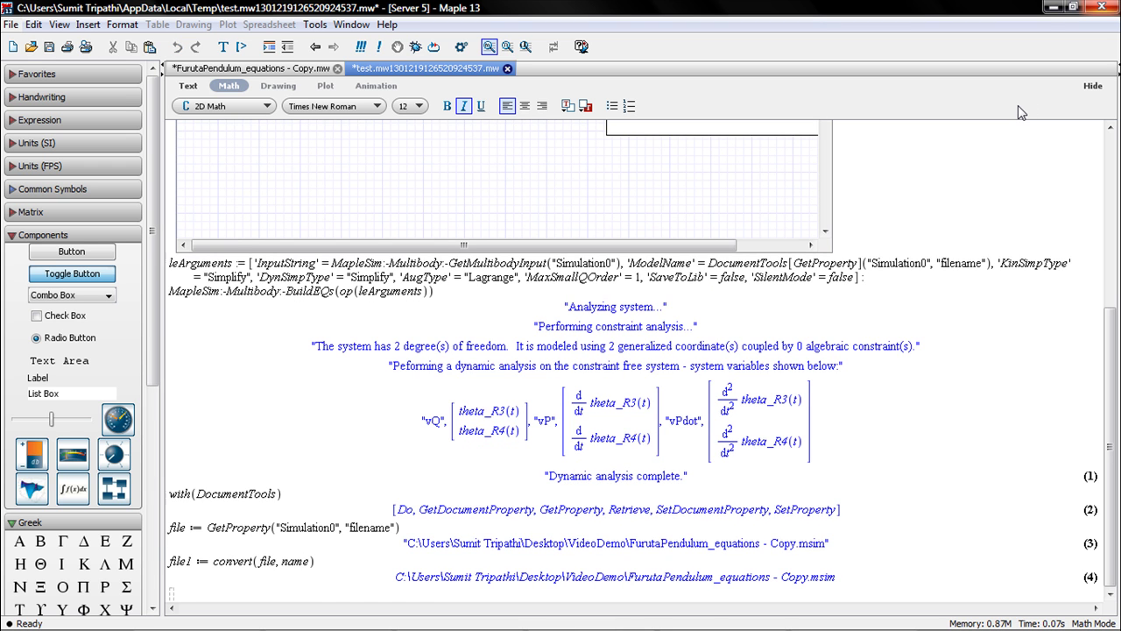
text(M)
text(:=)
text(fil)
text(e1)
text(:-)
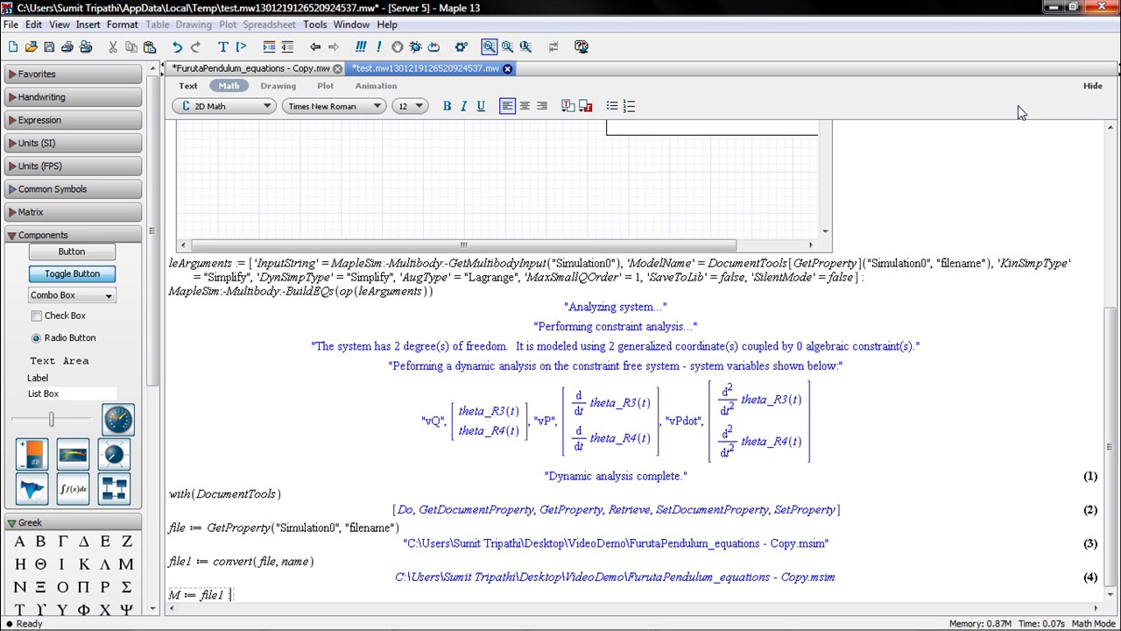
text(x)
text(M)
Step: Display the 2×2 mass matrix M from file1:-xM and inspect its theta_R3(t) entries
key(Return)
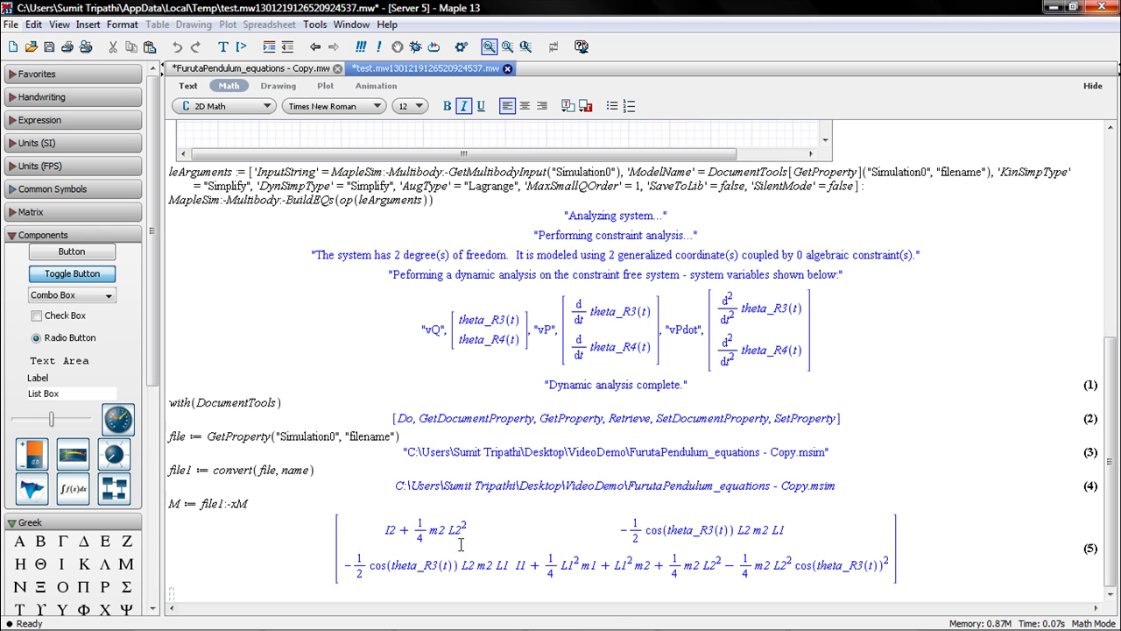
drag(391, 565, 450, 561)
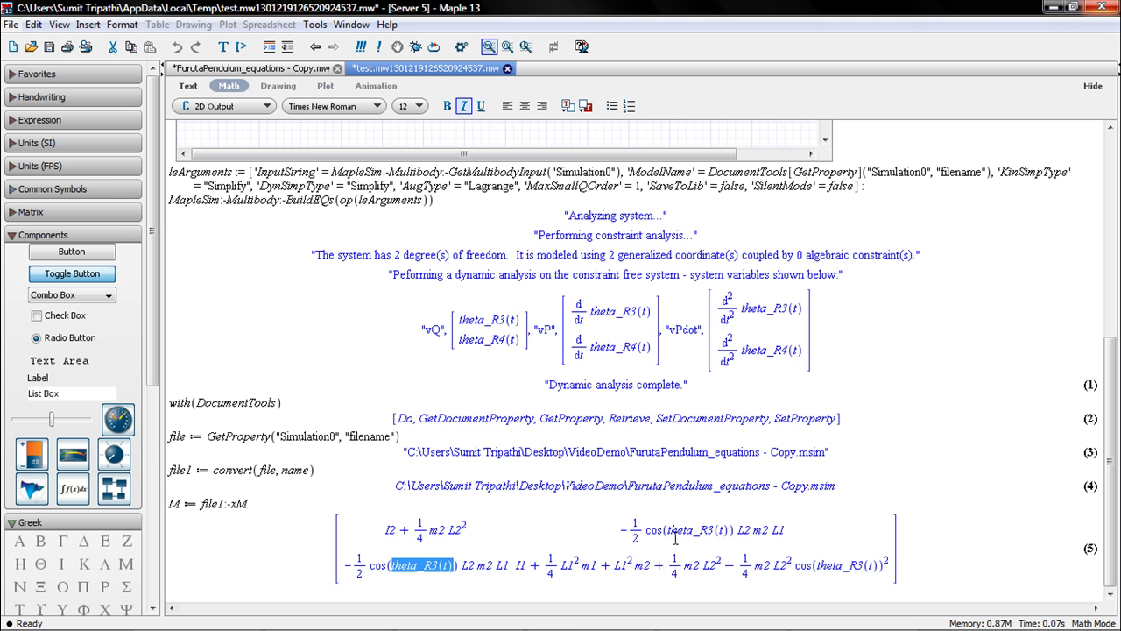
drag(667, 530, 714, 531)
click(715, 530)
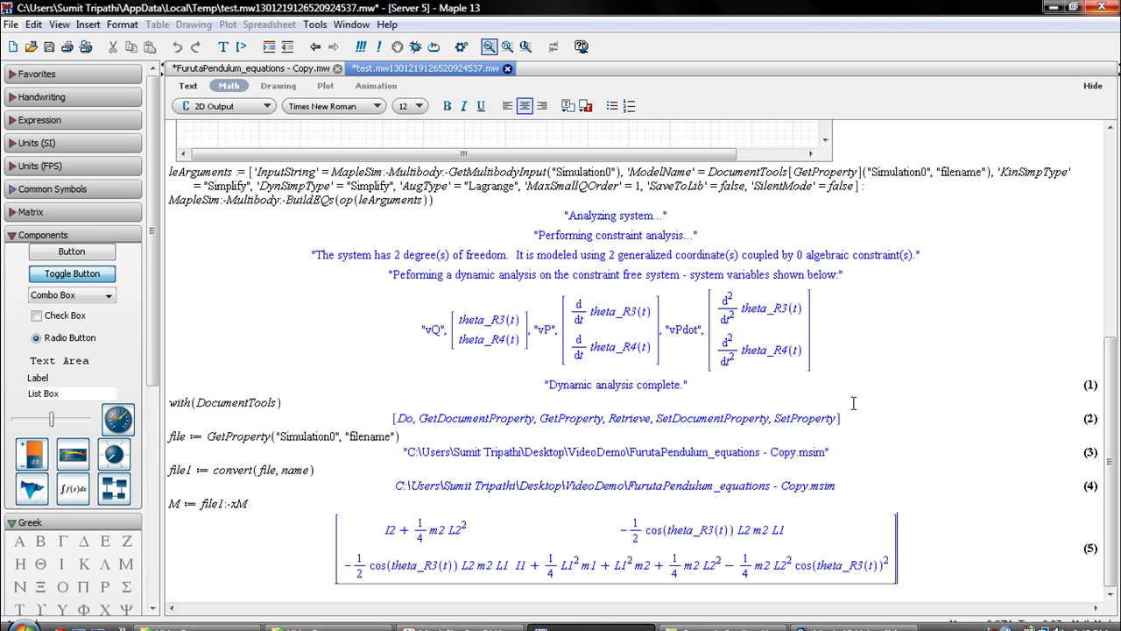
key(Return)
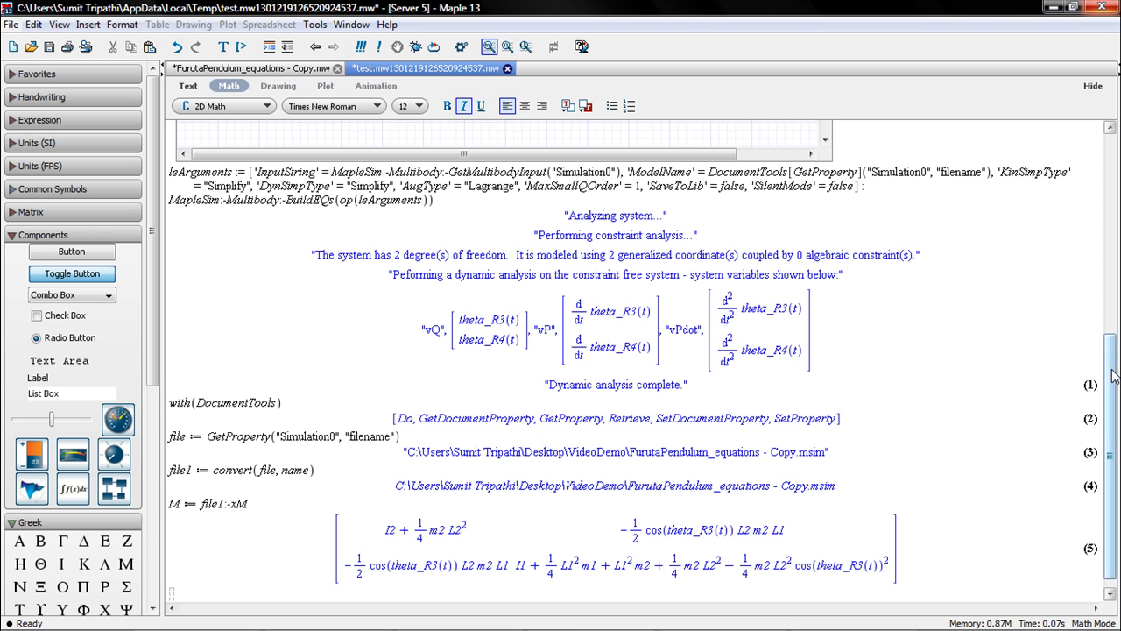
scroll(1105, 407, down, 1)
Step: Extract the force vector with Vf := file1:-vF and highlight output (6)
text(Vf:=file1:)
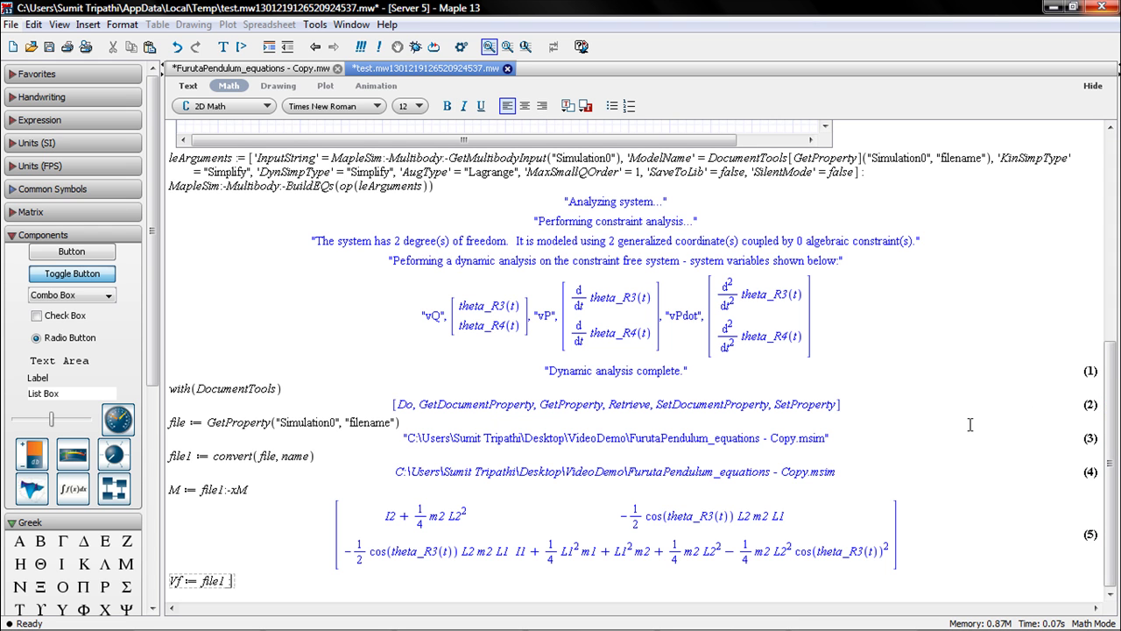
text(-)
text(vF)
key(Return)
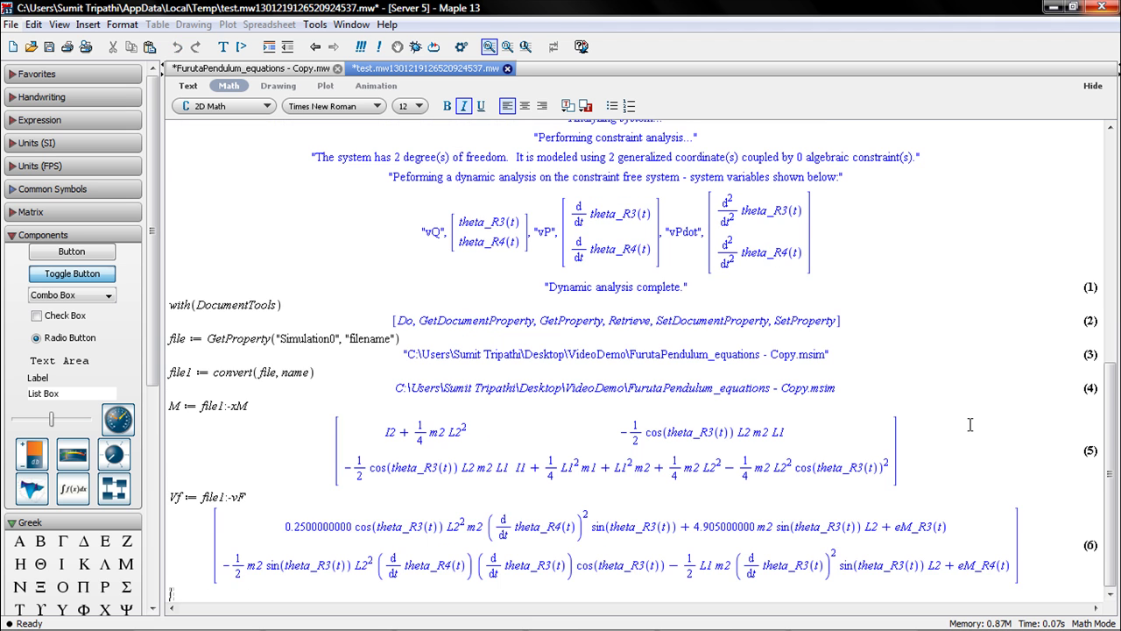
drag(284, 526, 597, 568)
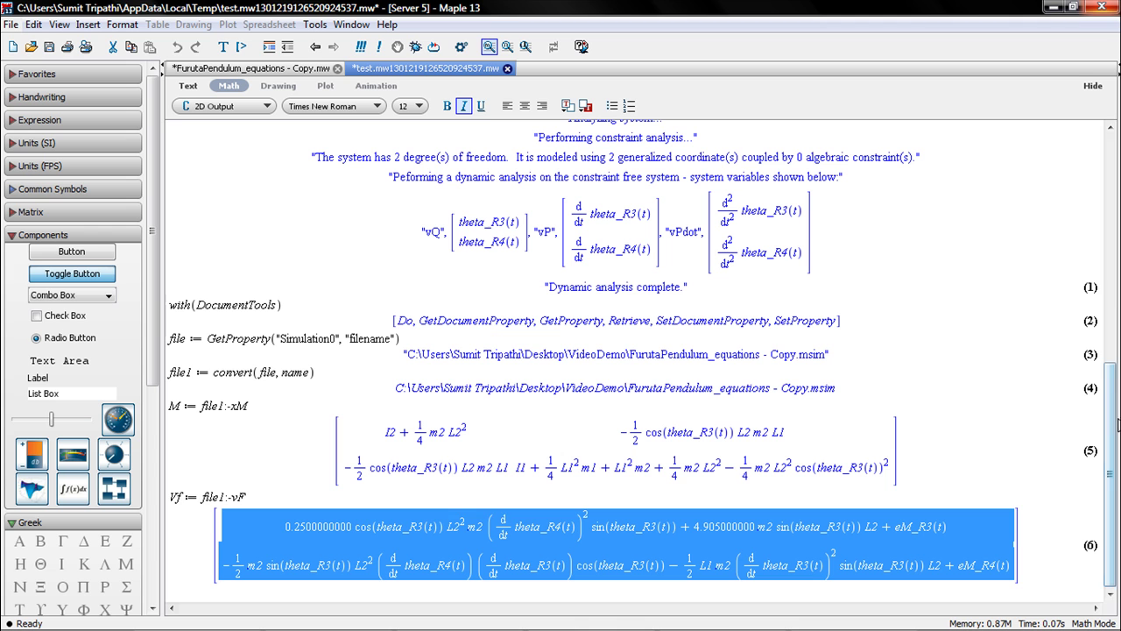